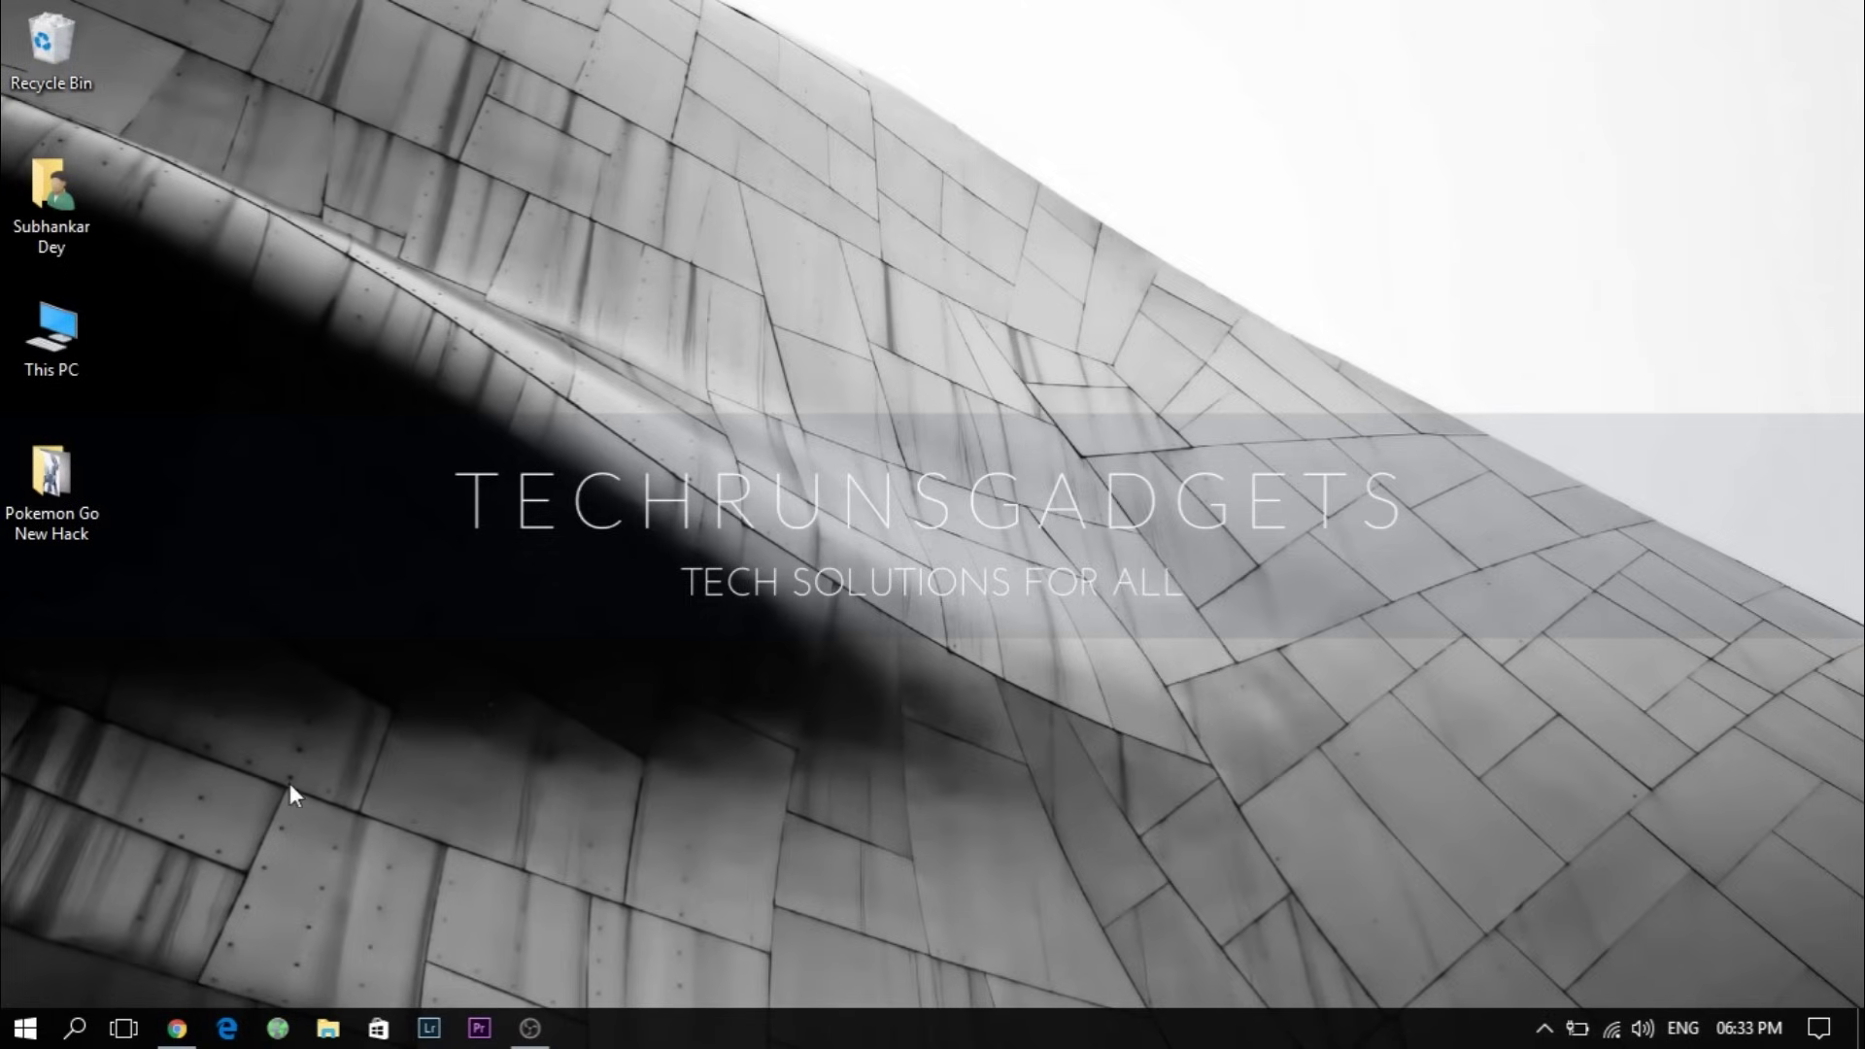
Step: Open Chrome on the Android SDK Platform Tools release notes page
{"action": "left_click", "coordinate": [178, 1032]}
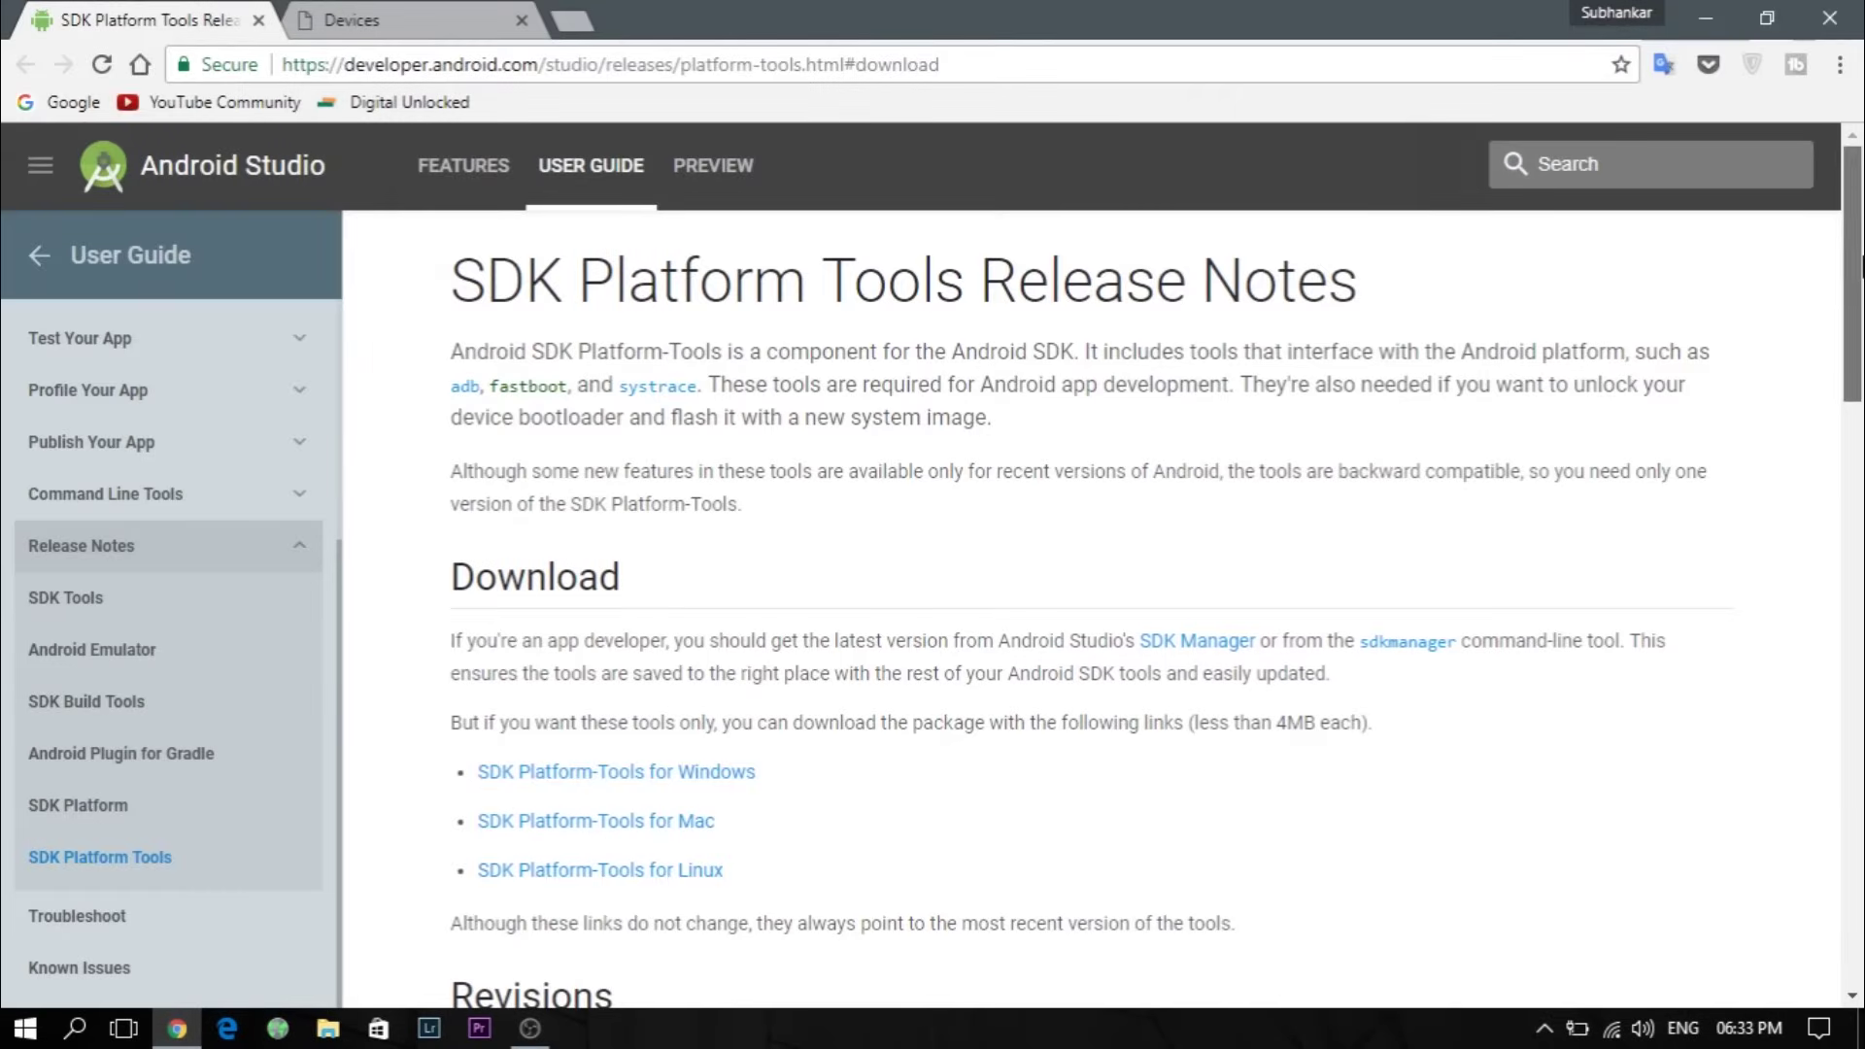
{"action": "left_click_drag", "start_coordinate": [1854, 262], "coordinate": [1854, 345]}
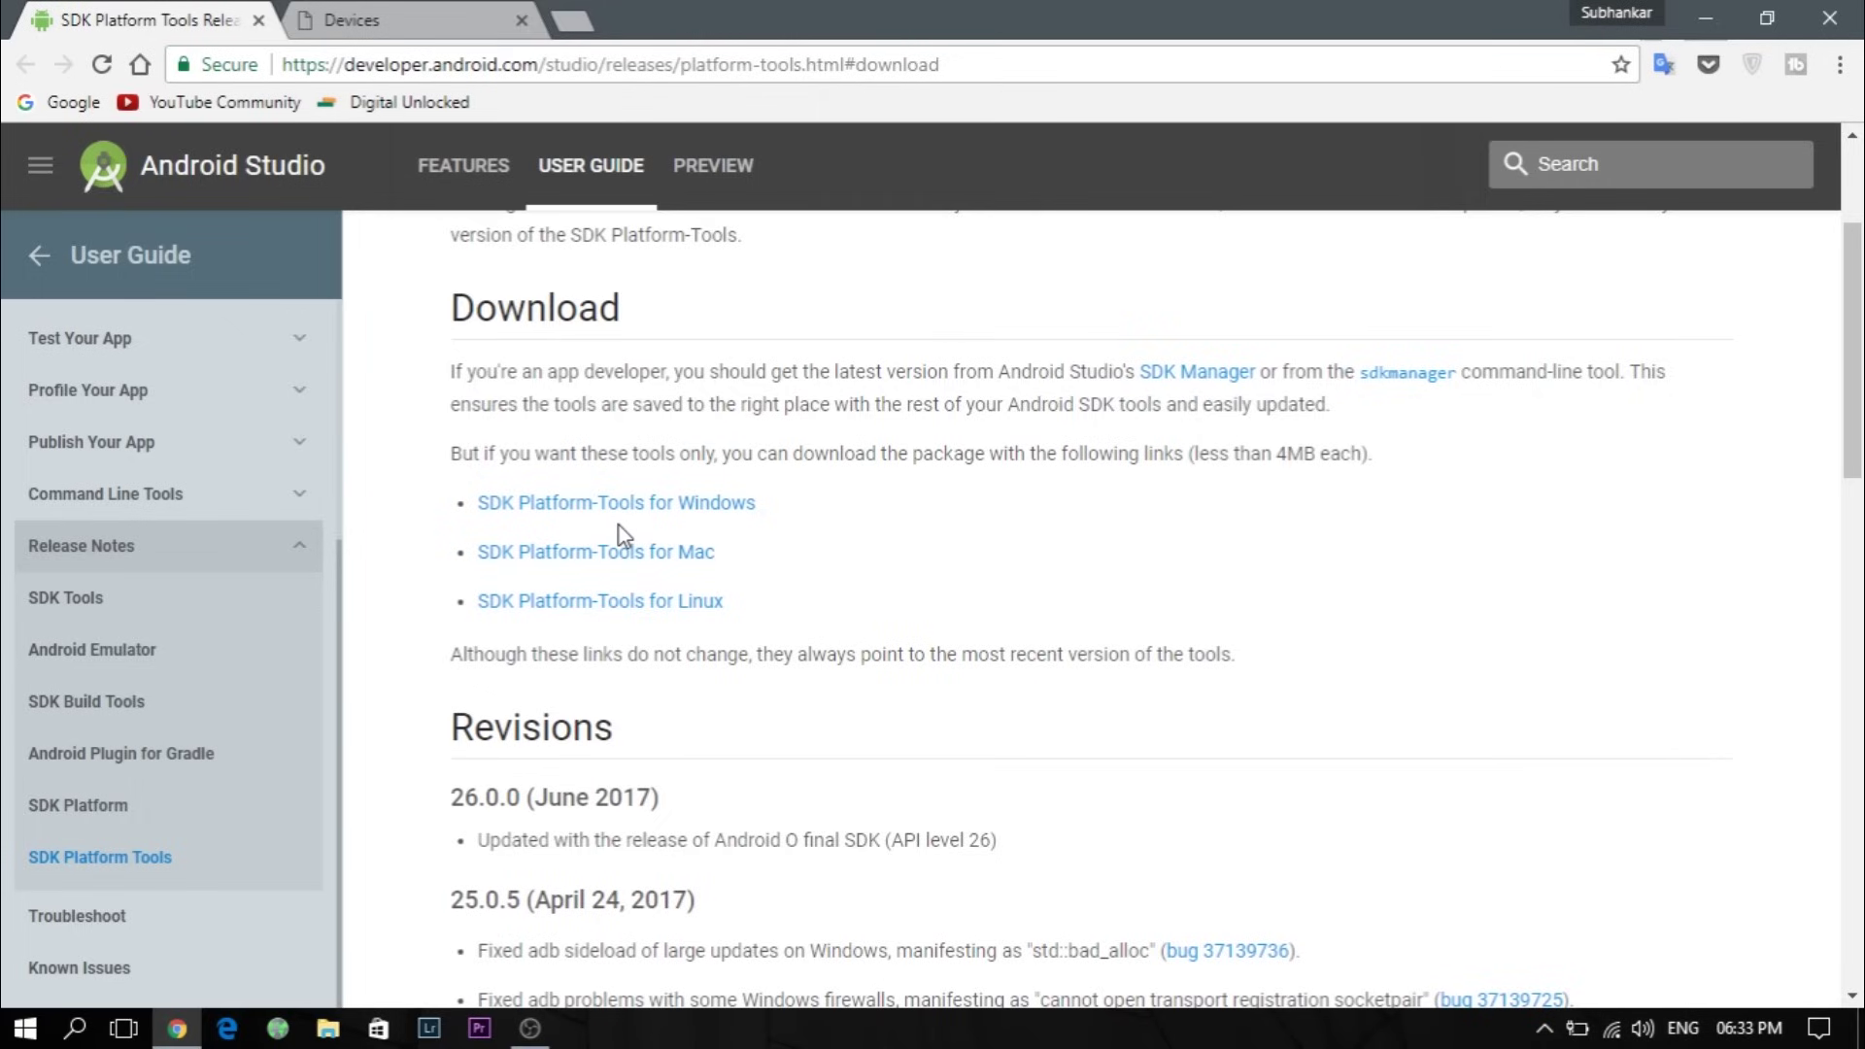
Step: Download the SDK Platform-Tools for Windows zip after accepting the terms and conditions
{"action": "left_click", "coordinate": [576, 504]}
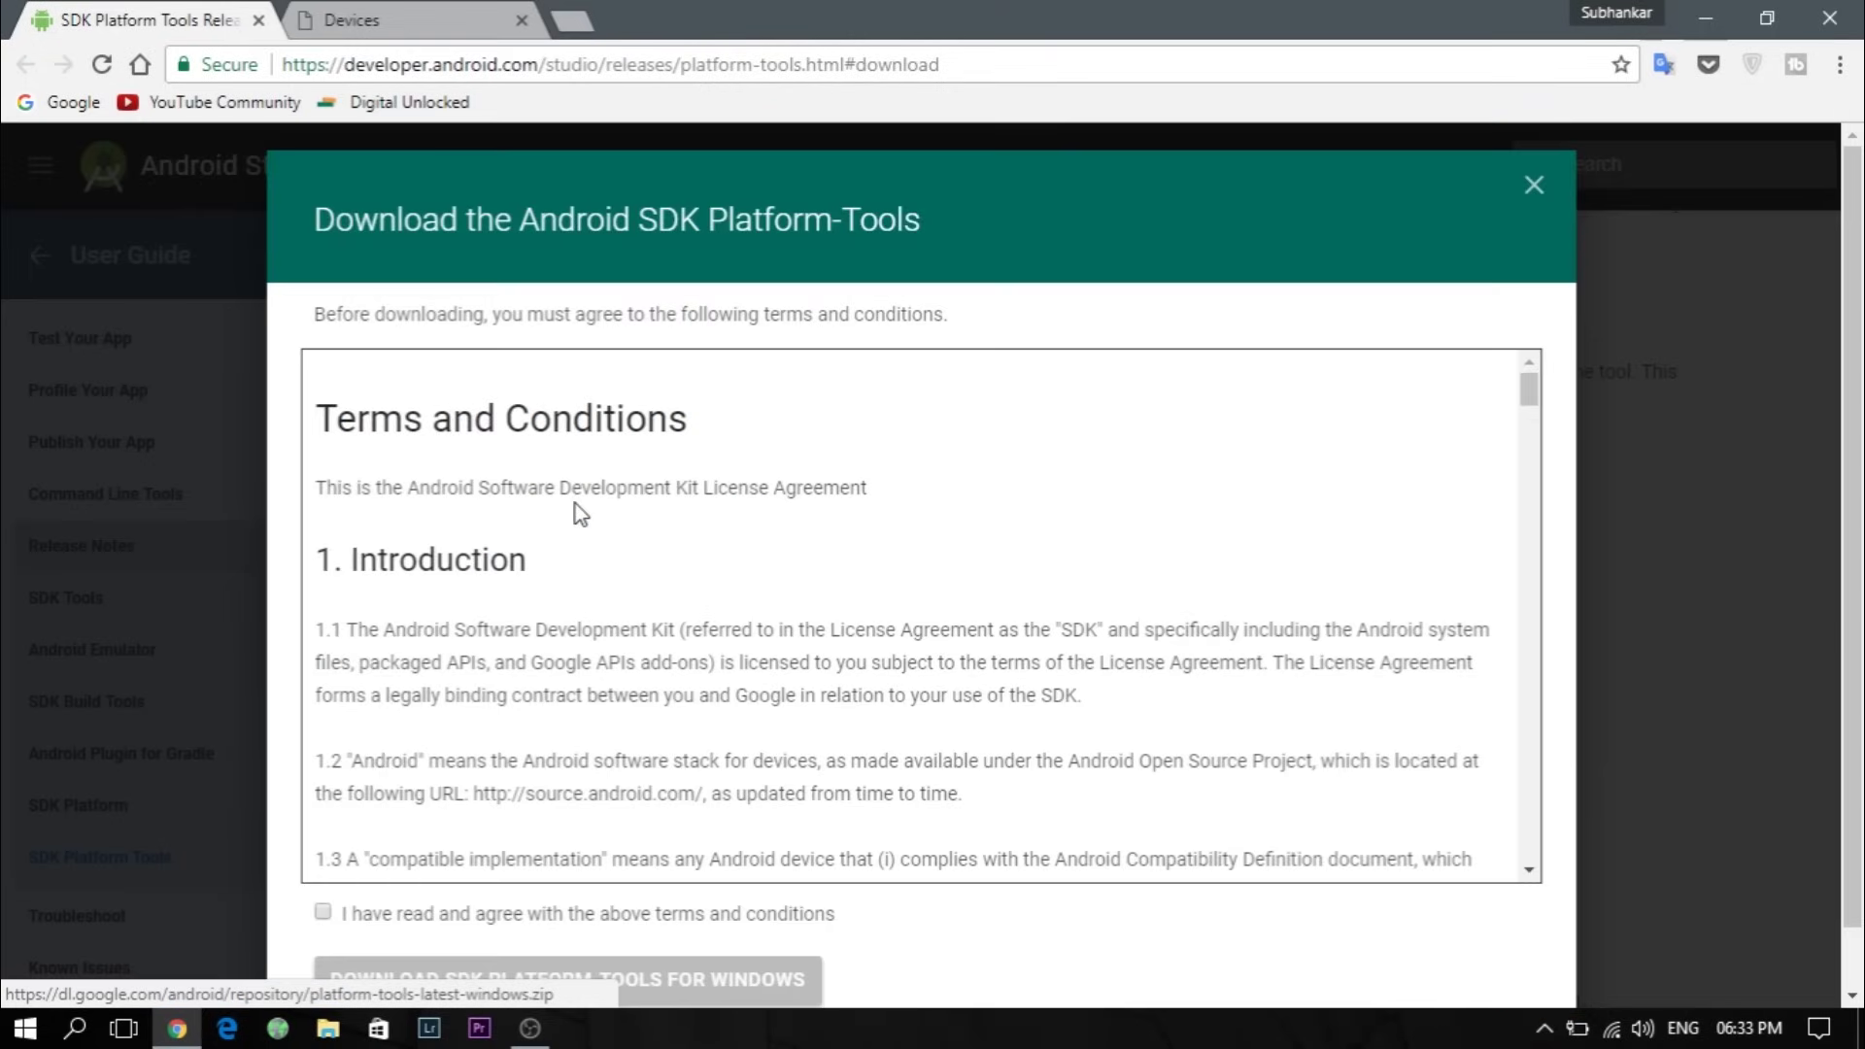
{"action": "left_click", "coordinate": [323, 912]}
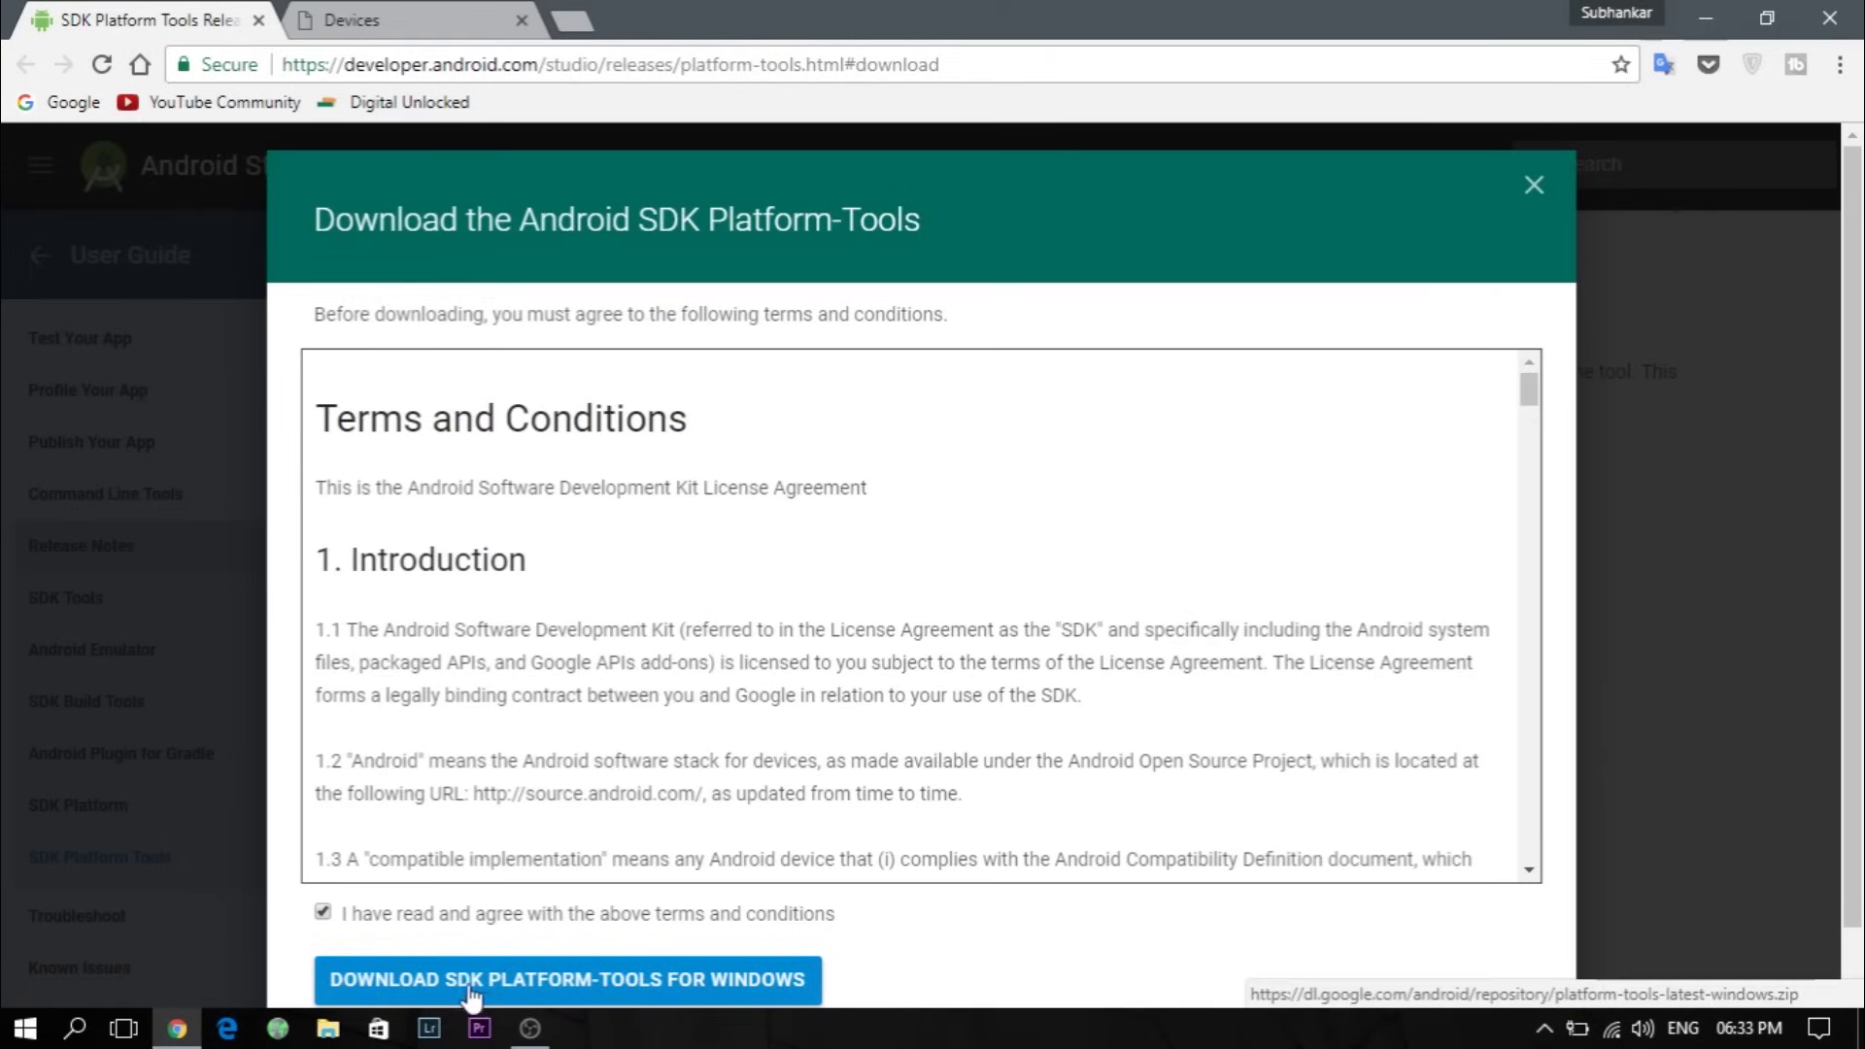
{"action": "left_click", "coordinate": [594, 980]}
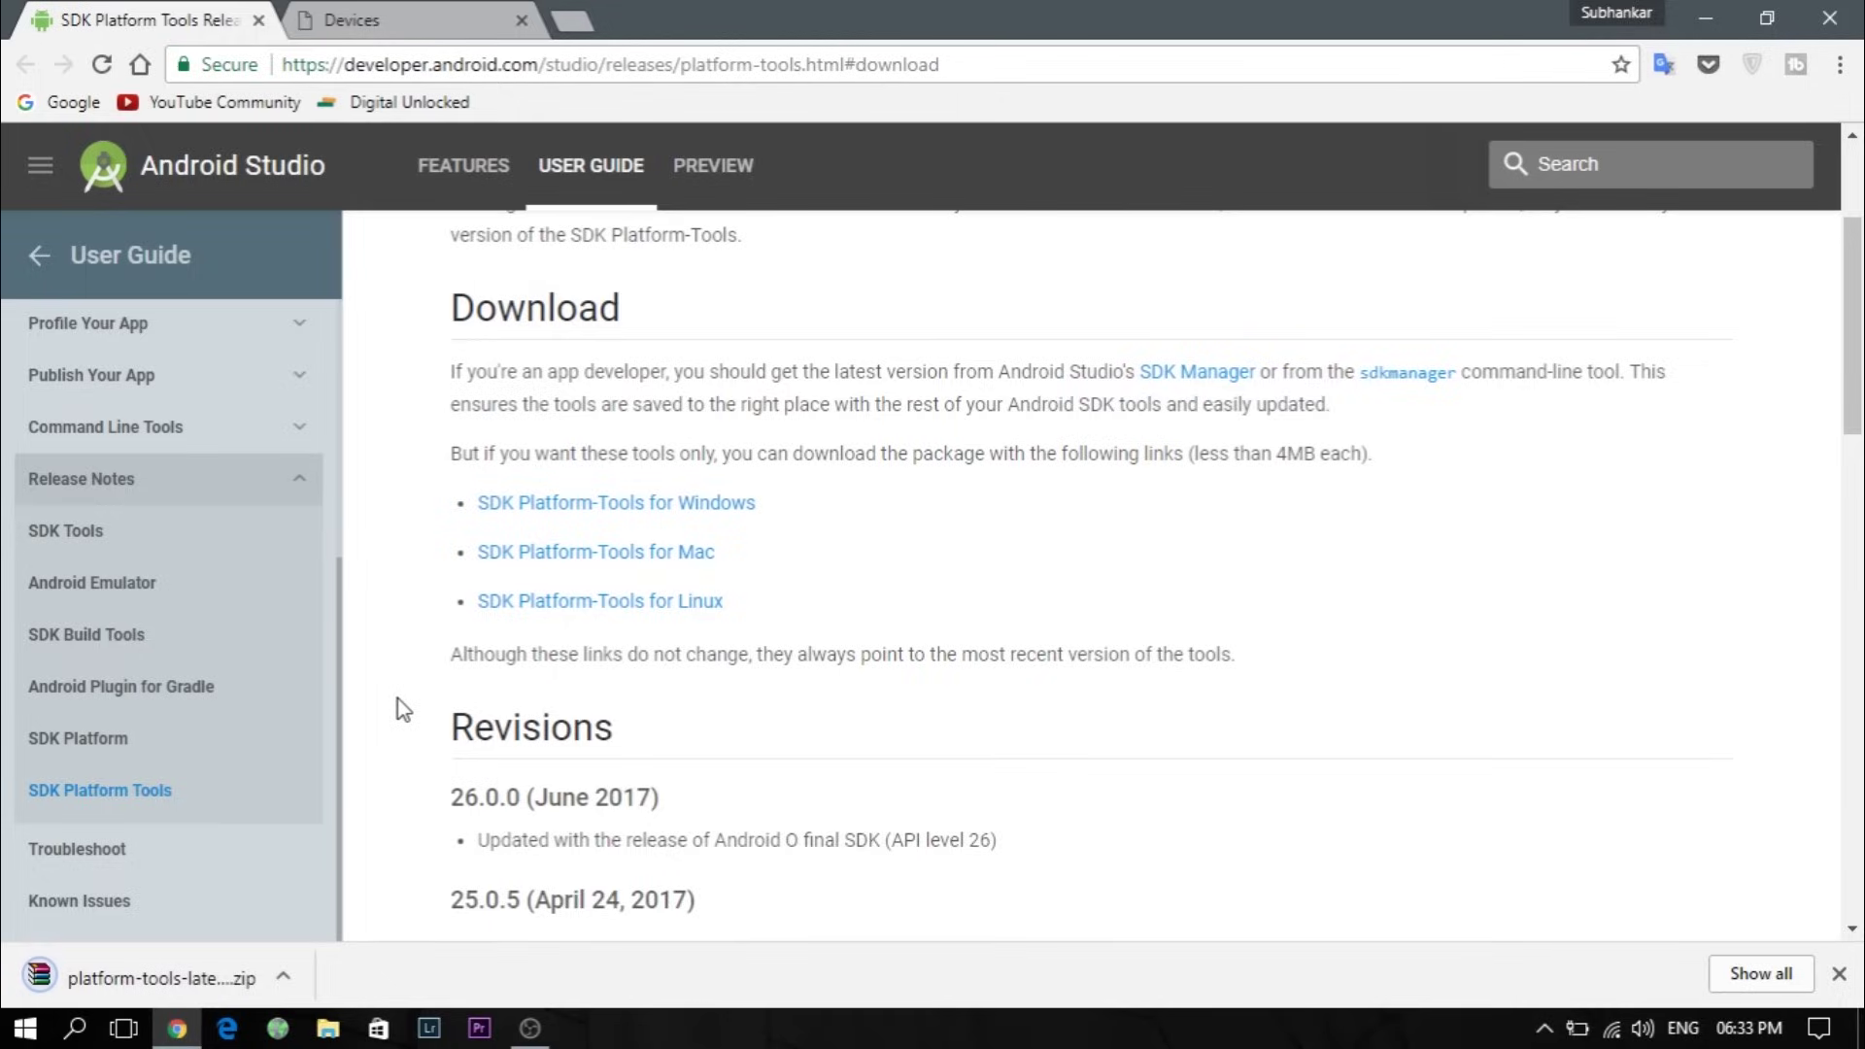
Step: Find the Motorola Moto G 2016 on TWRP's Devices page and download twrp-3.1.1-0-athene.img
{"action": "left_click", "coordinate": [368, 17]}
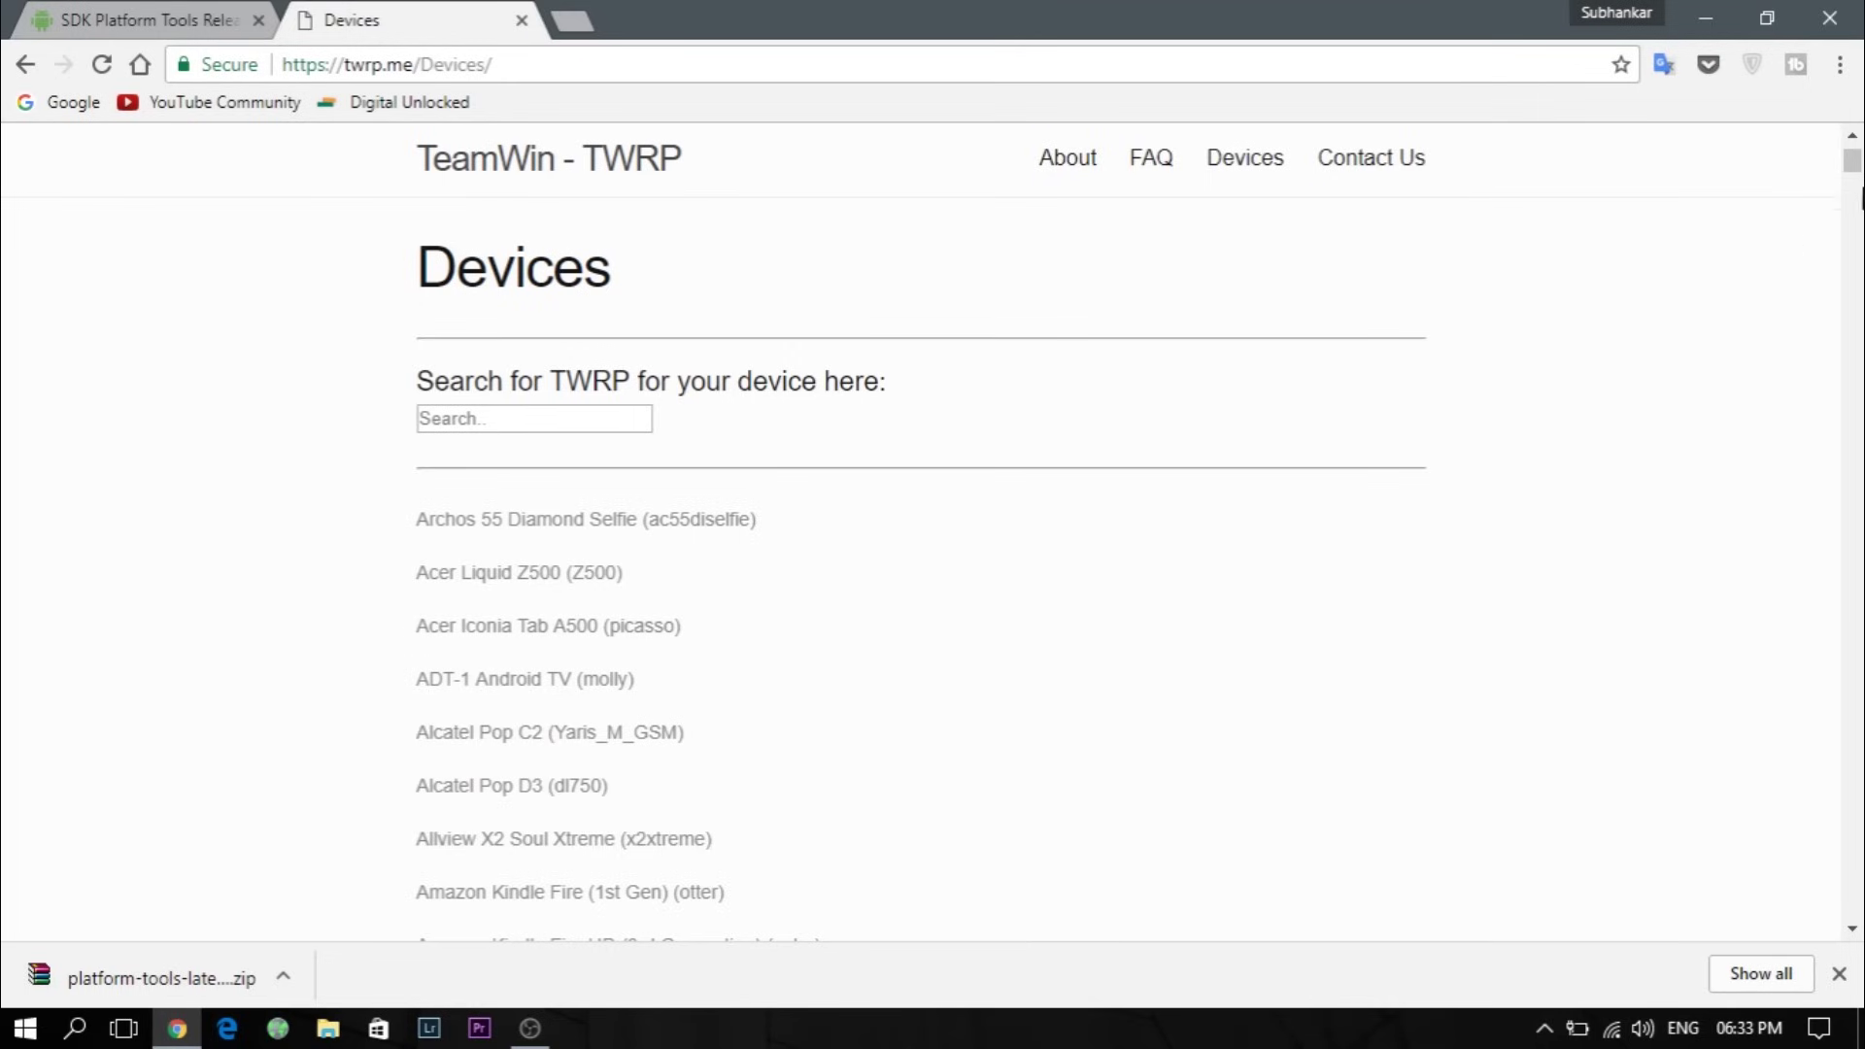
{"action": "left_click_drag", "start_coordinate": [1852, 159], "coordinate": [1852, 146]}
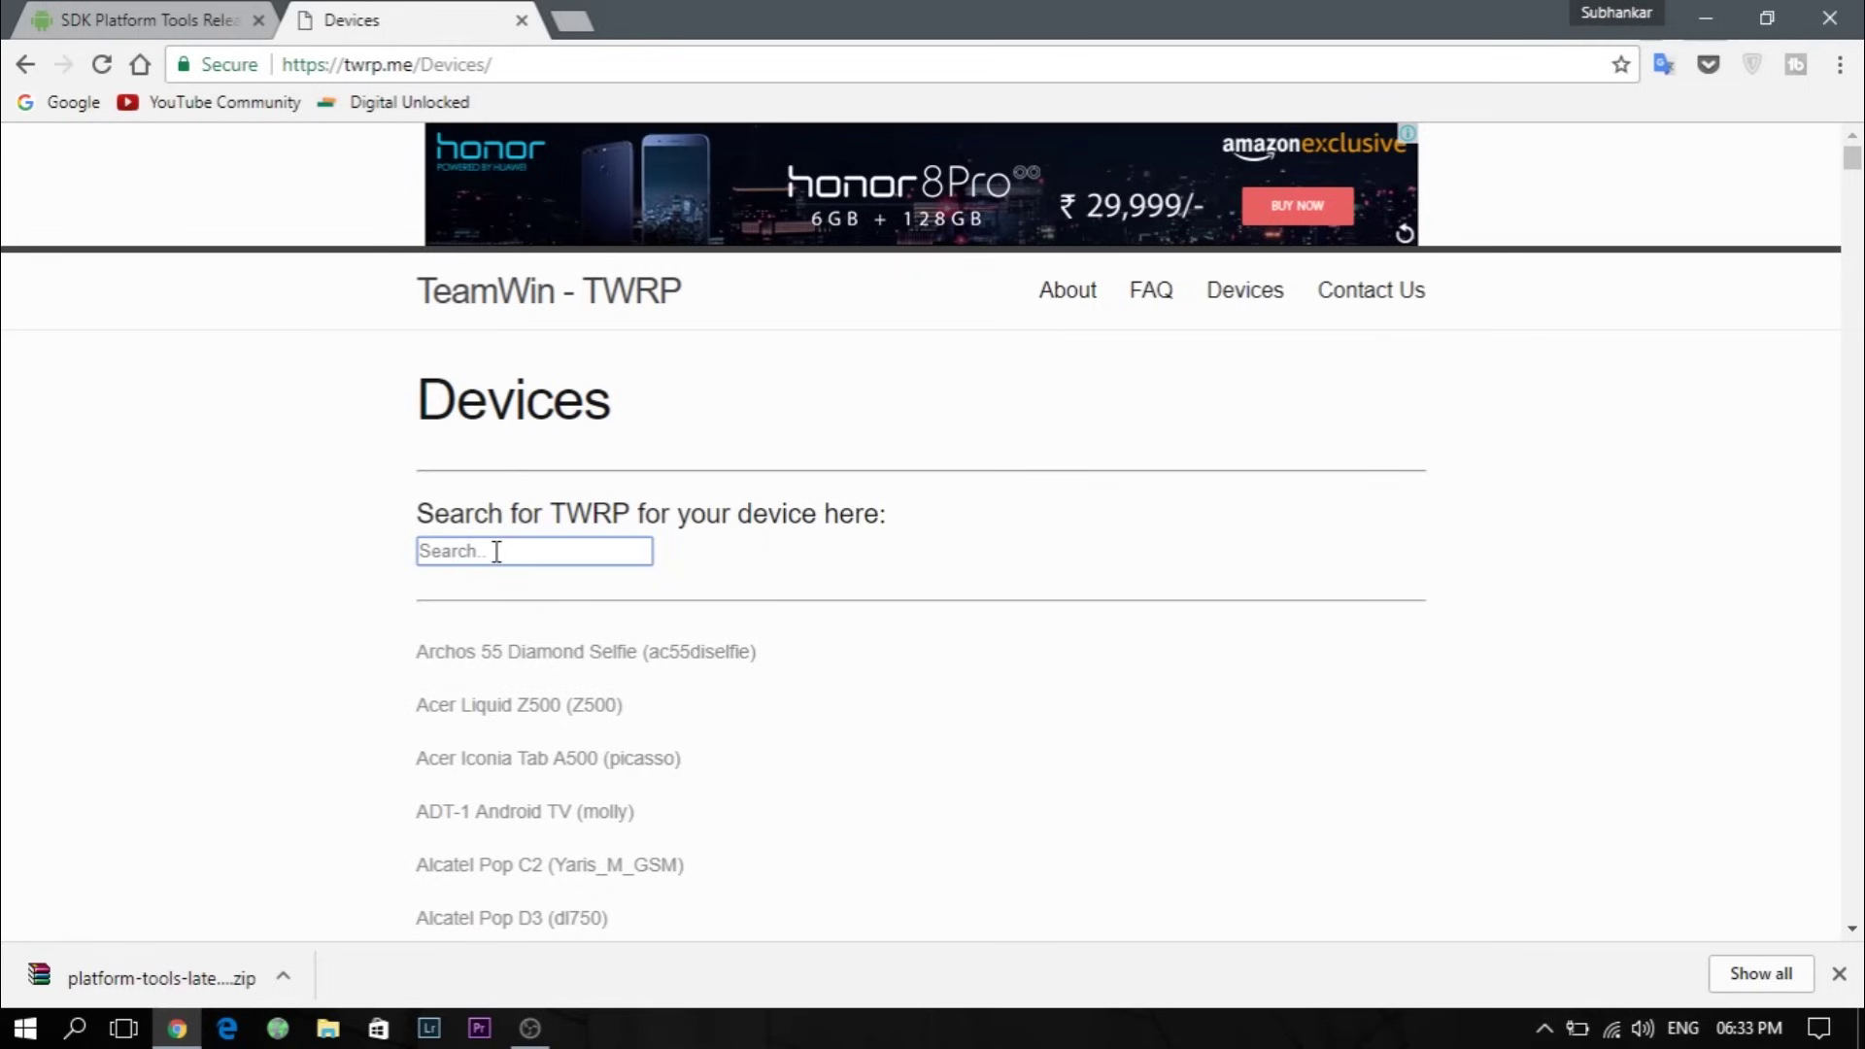
{"action": "type", "text": "athe"}
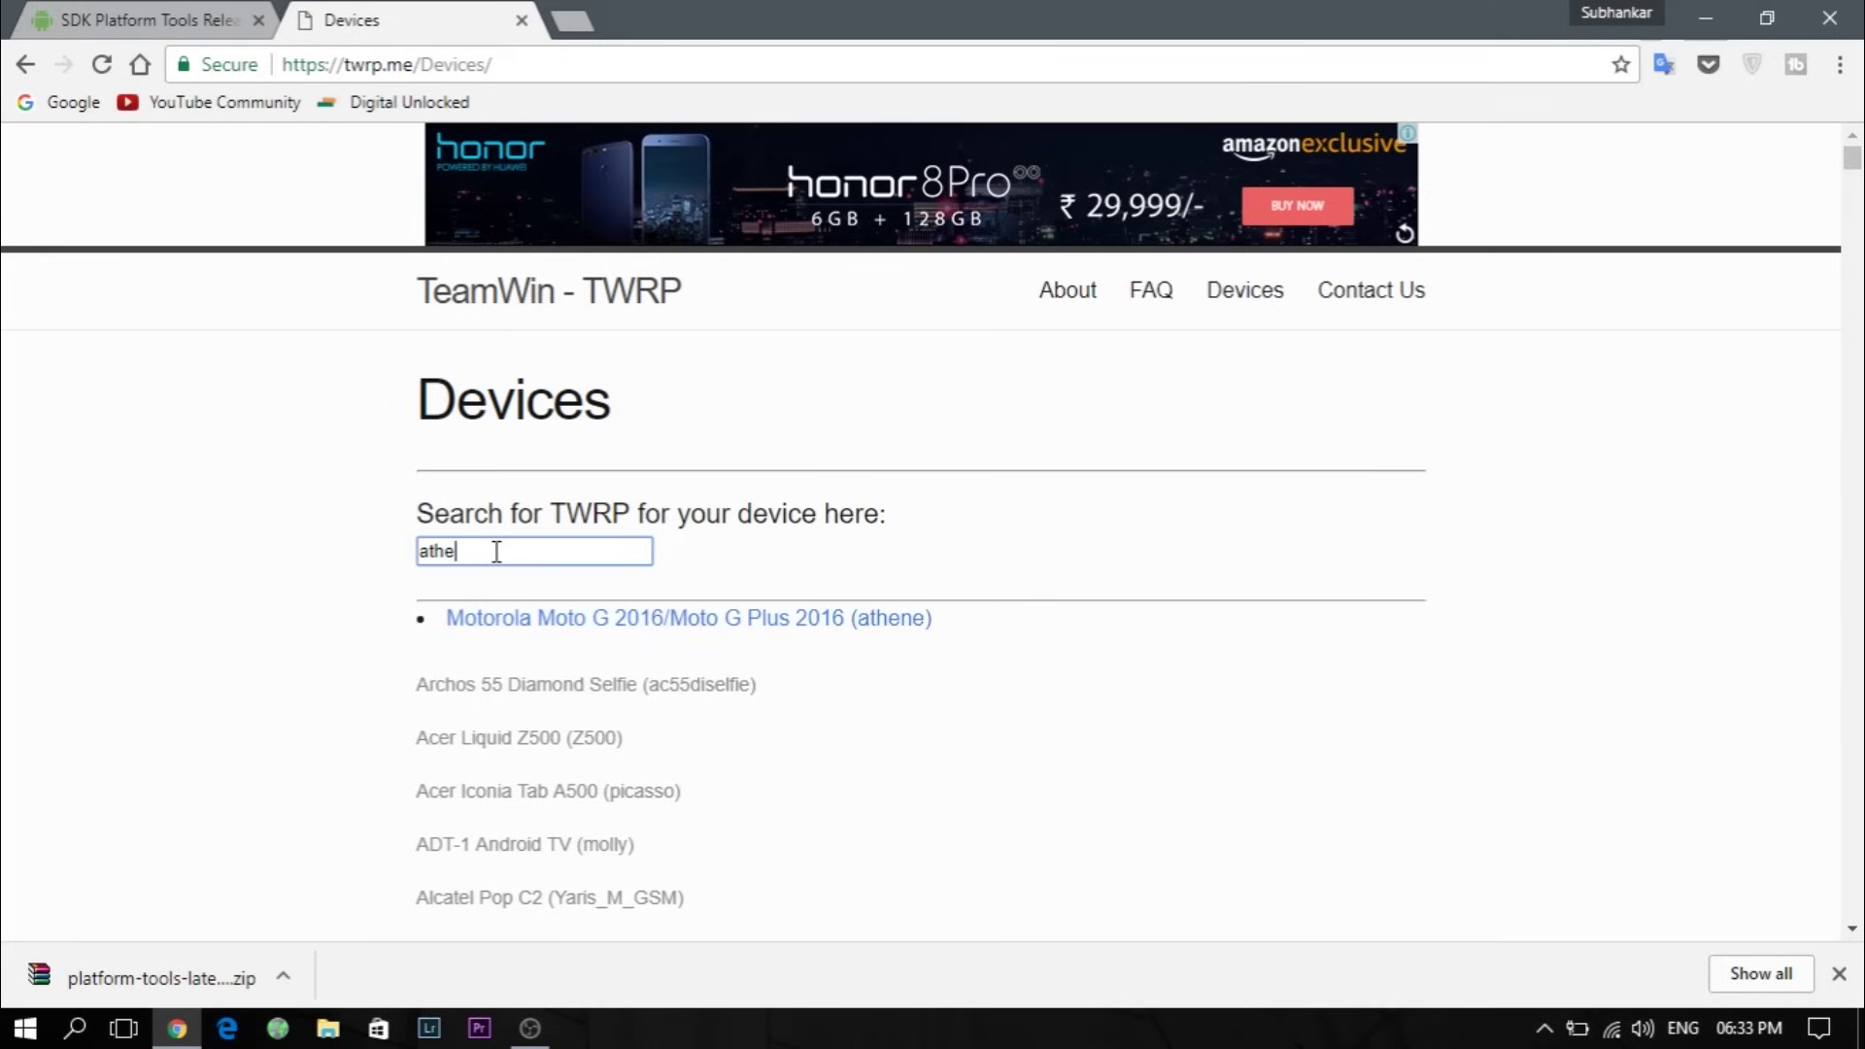
{"action": "left_click", "coordinate": [641, 628]}
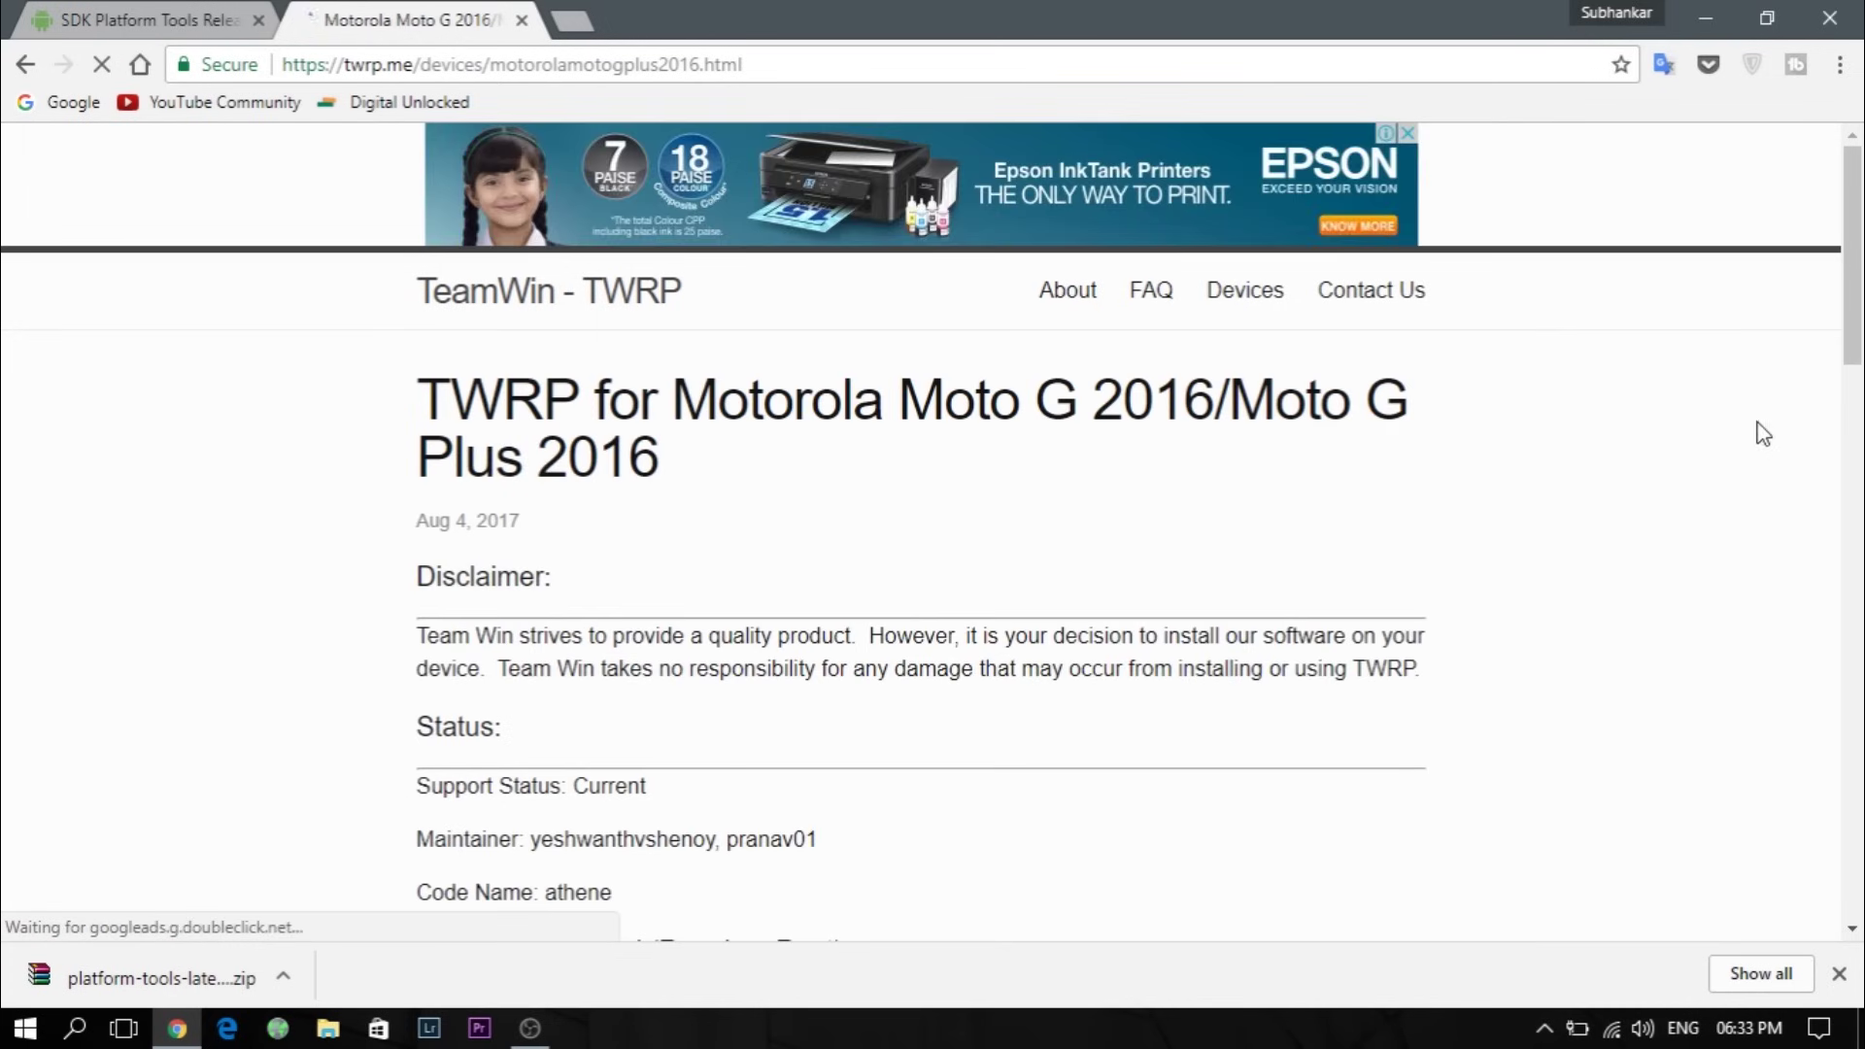
{"action": "left_click_drag", "start_coordinate": [1854, 248], "coordinate": [1855, 518]}
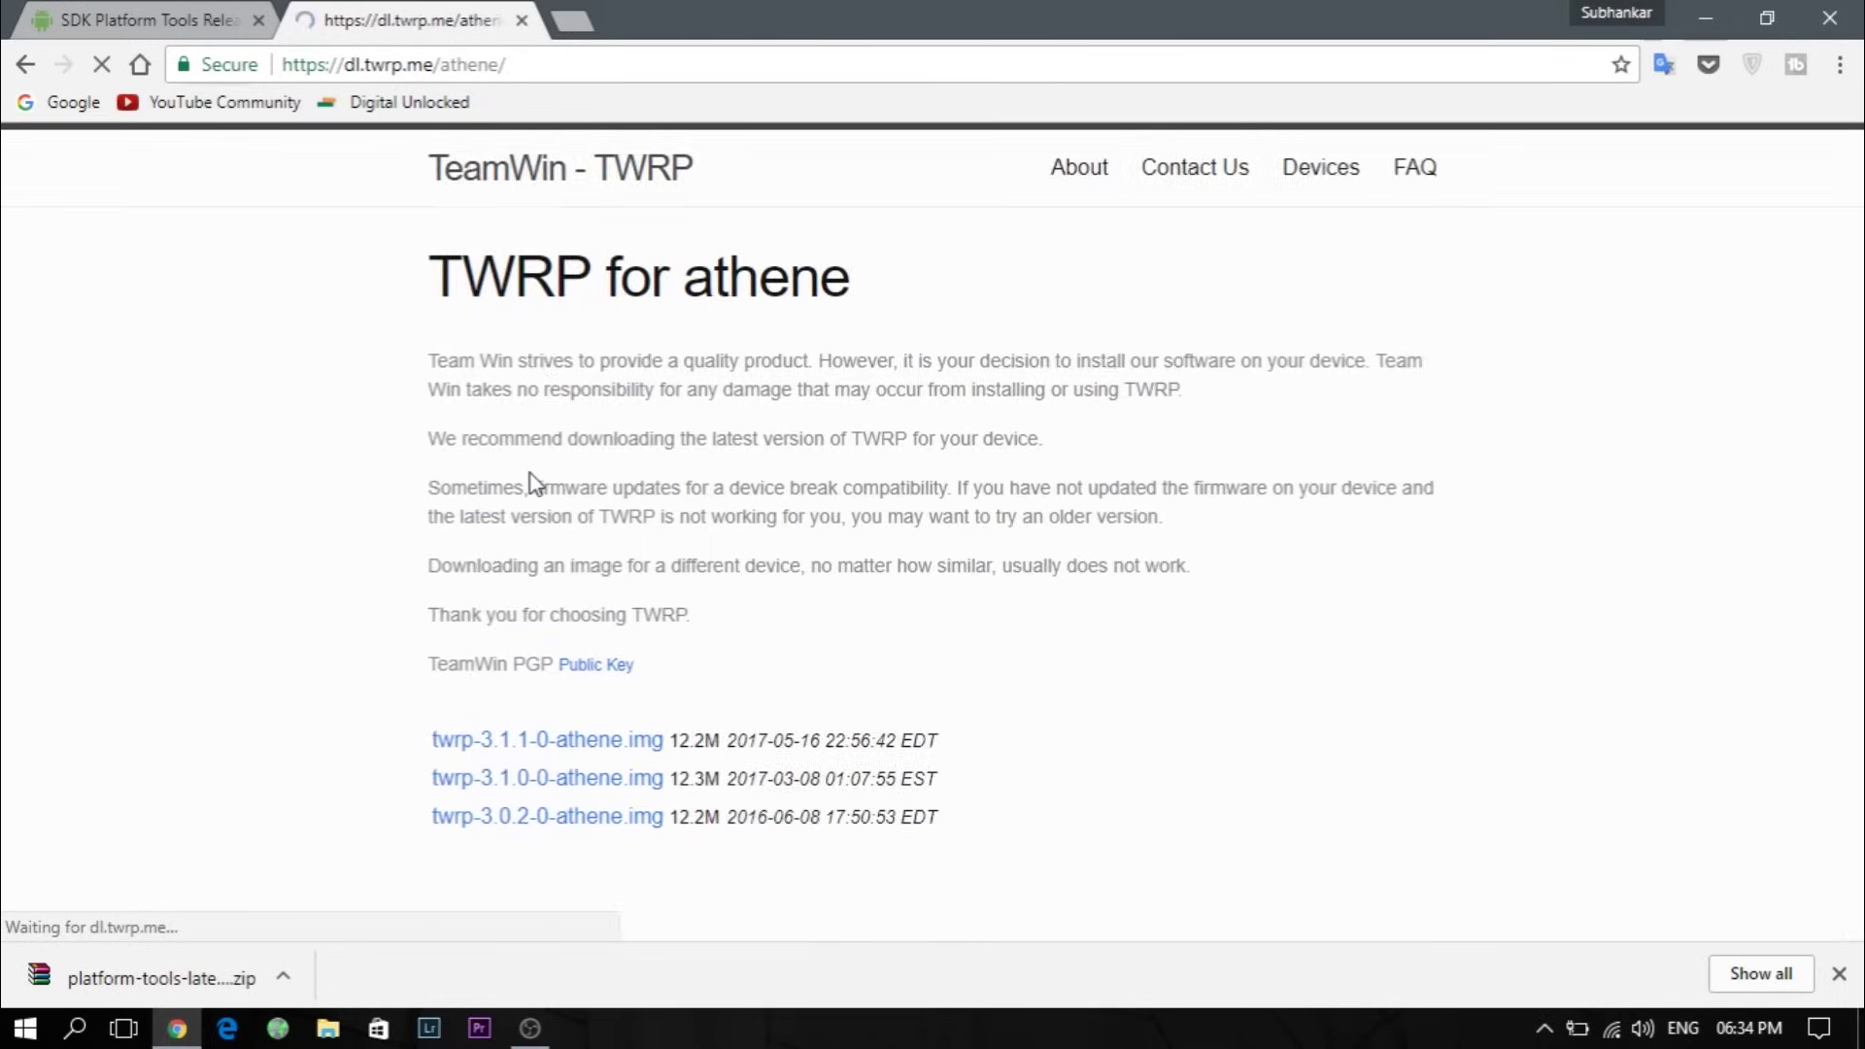
{"action": "scroll", "coordinate": [1173, 432], "scroll_direction": "down", "scroll_amount": 3}
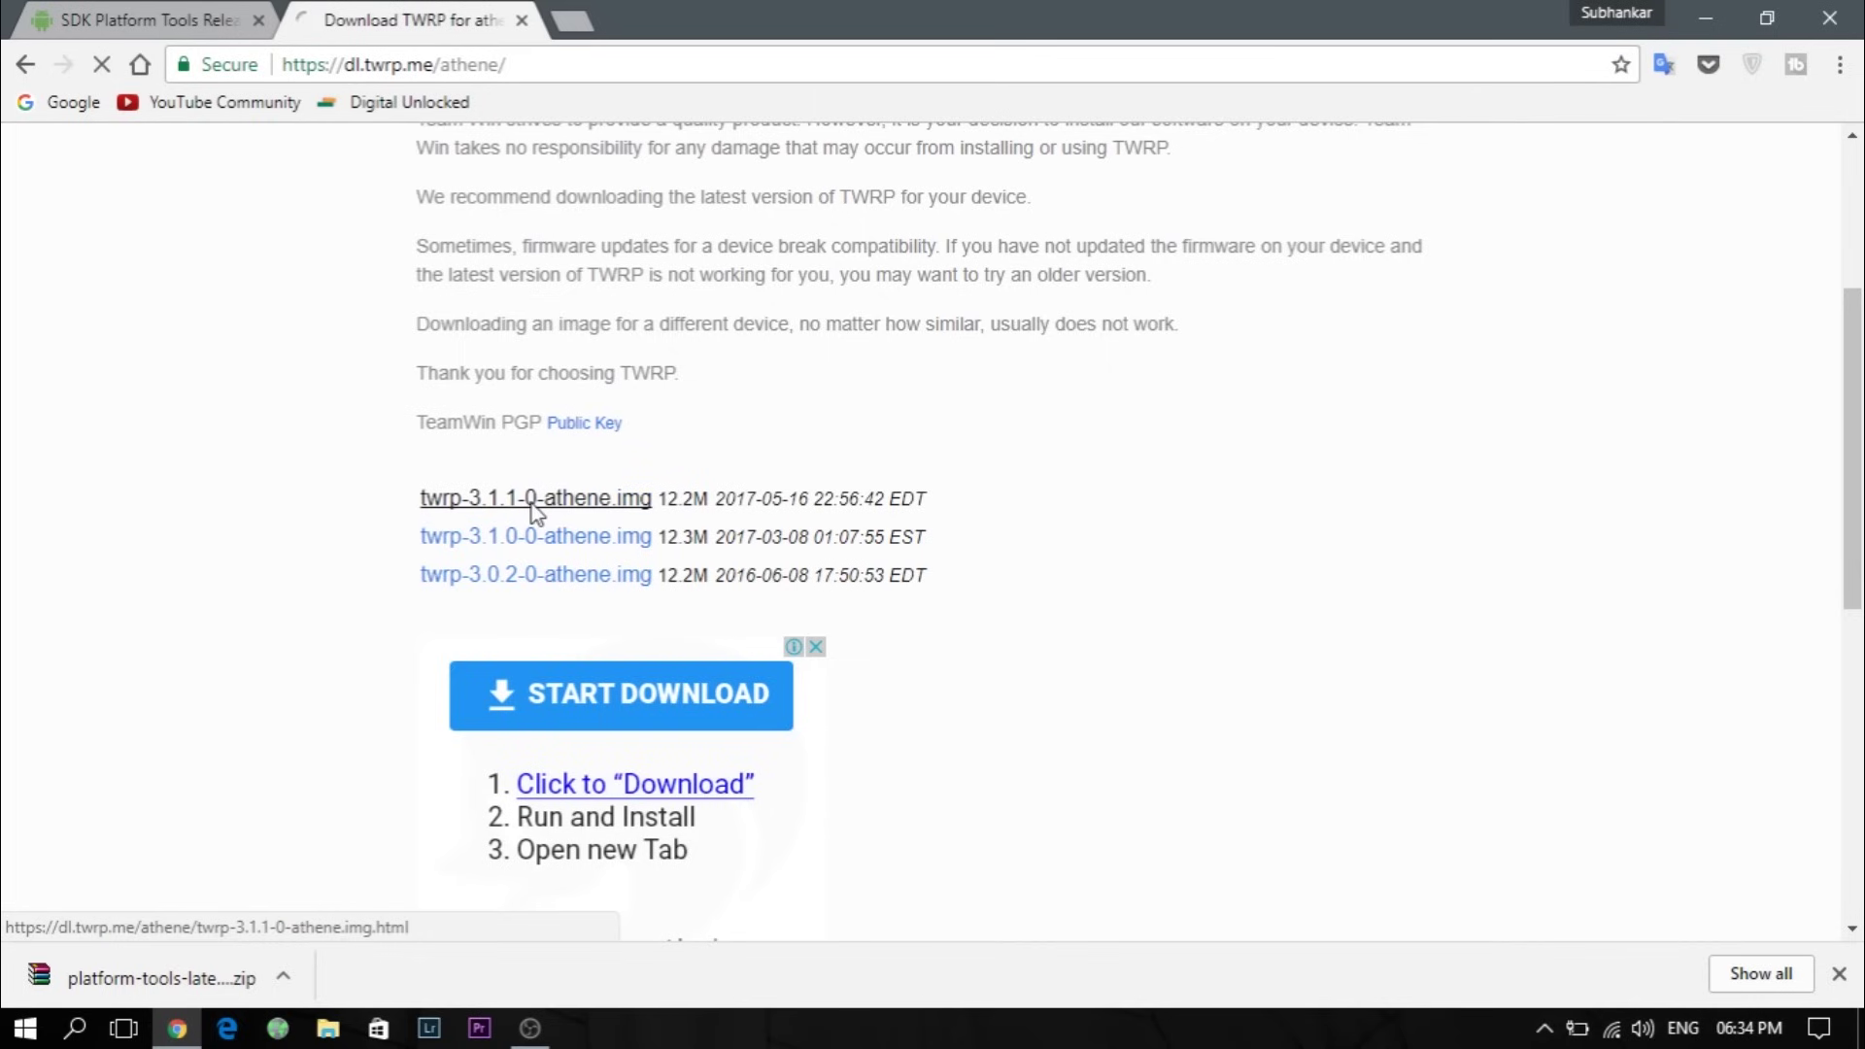
{"action": "left_click", "coordinate": [532, 502]}
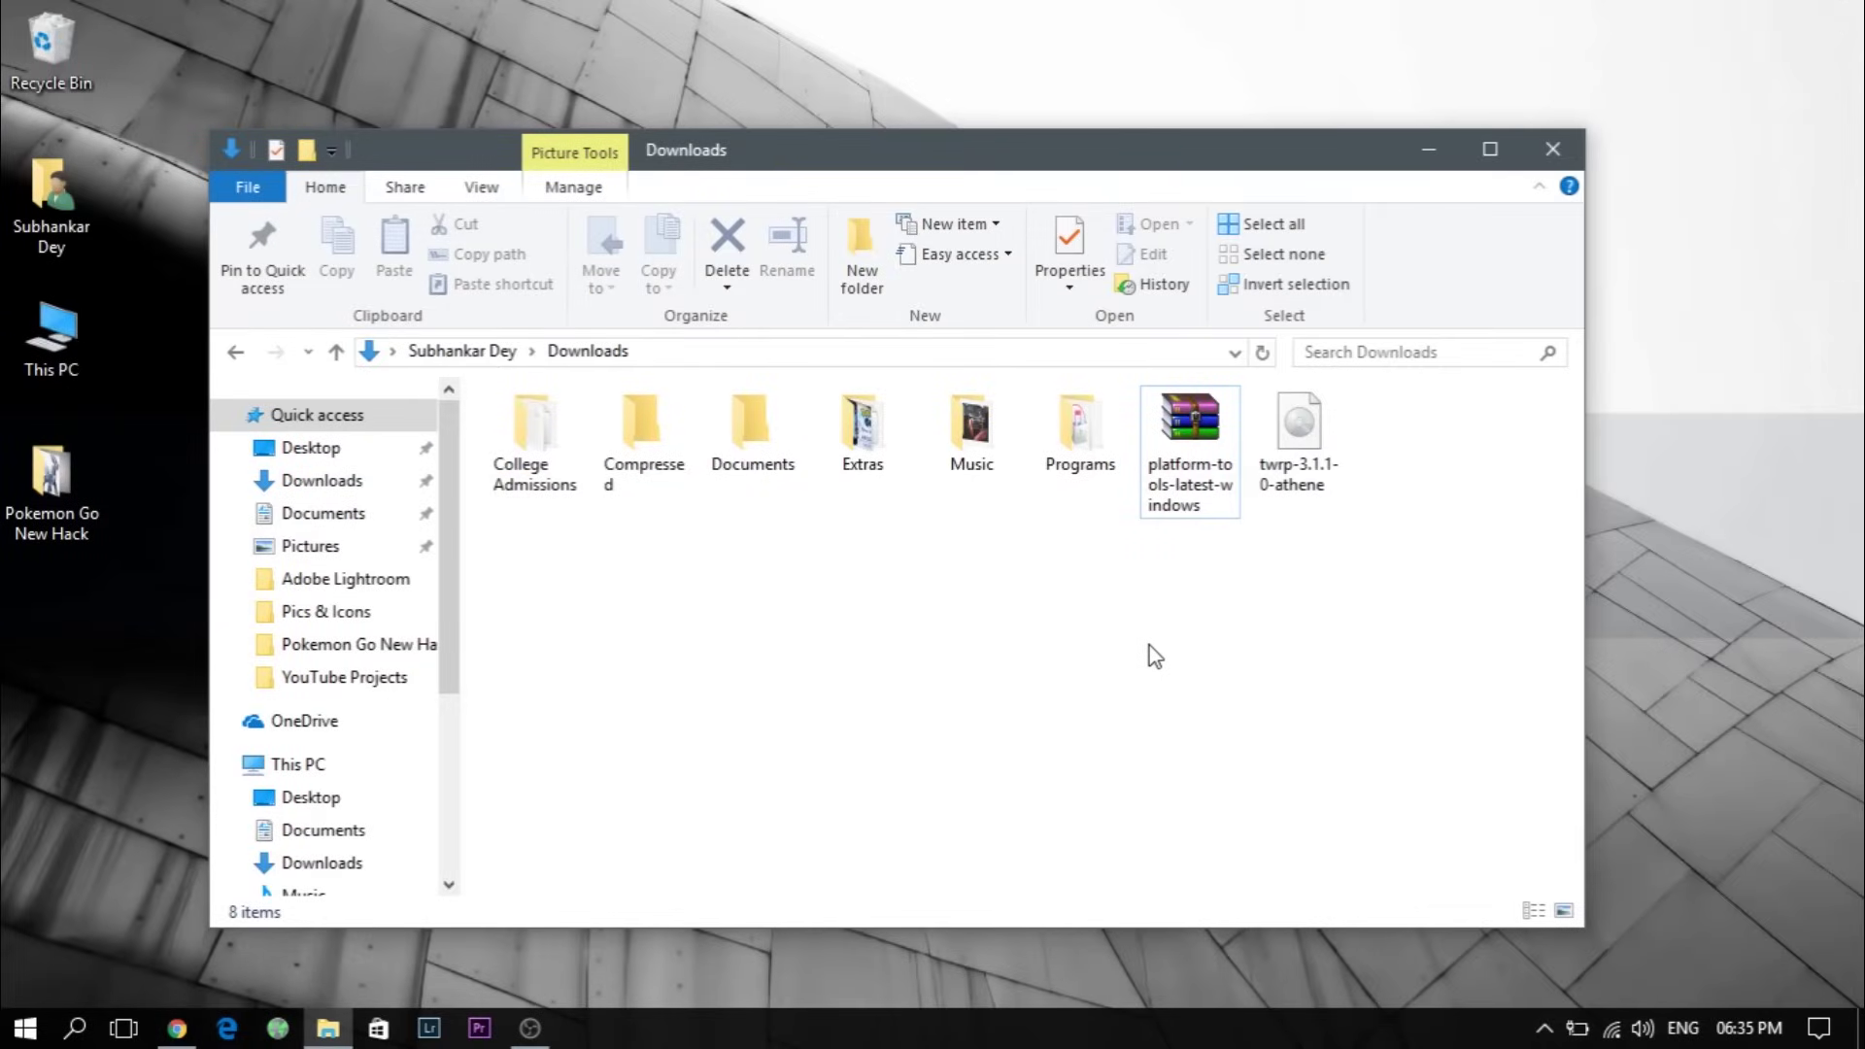
Step: Extract the platform-tools zip to the Desktop
{"action": "left_click", "coordinate": [1184, 479]}
{"action": "right_click", "coordinate": [1186, 478]}
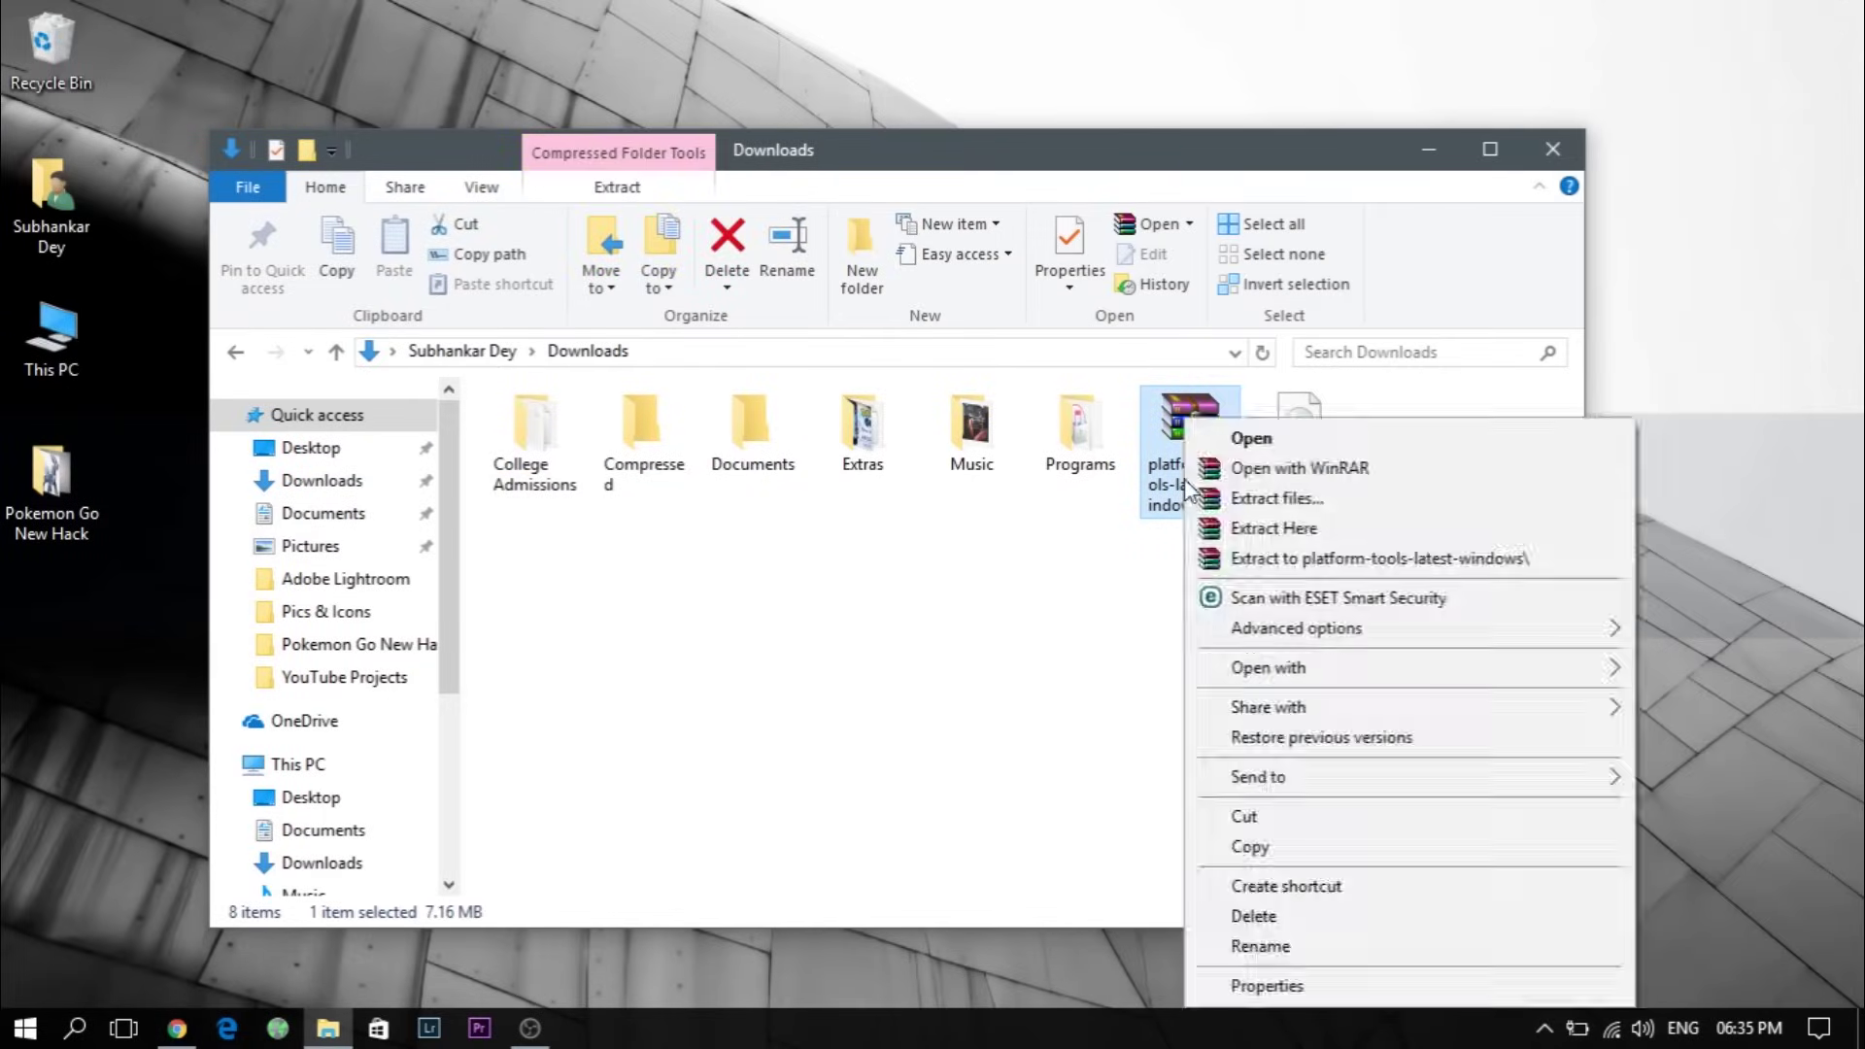
{"action": "left_click", "coordinate": [1265, 498]}
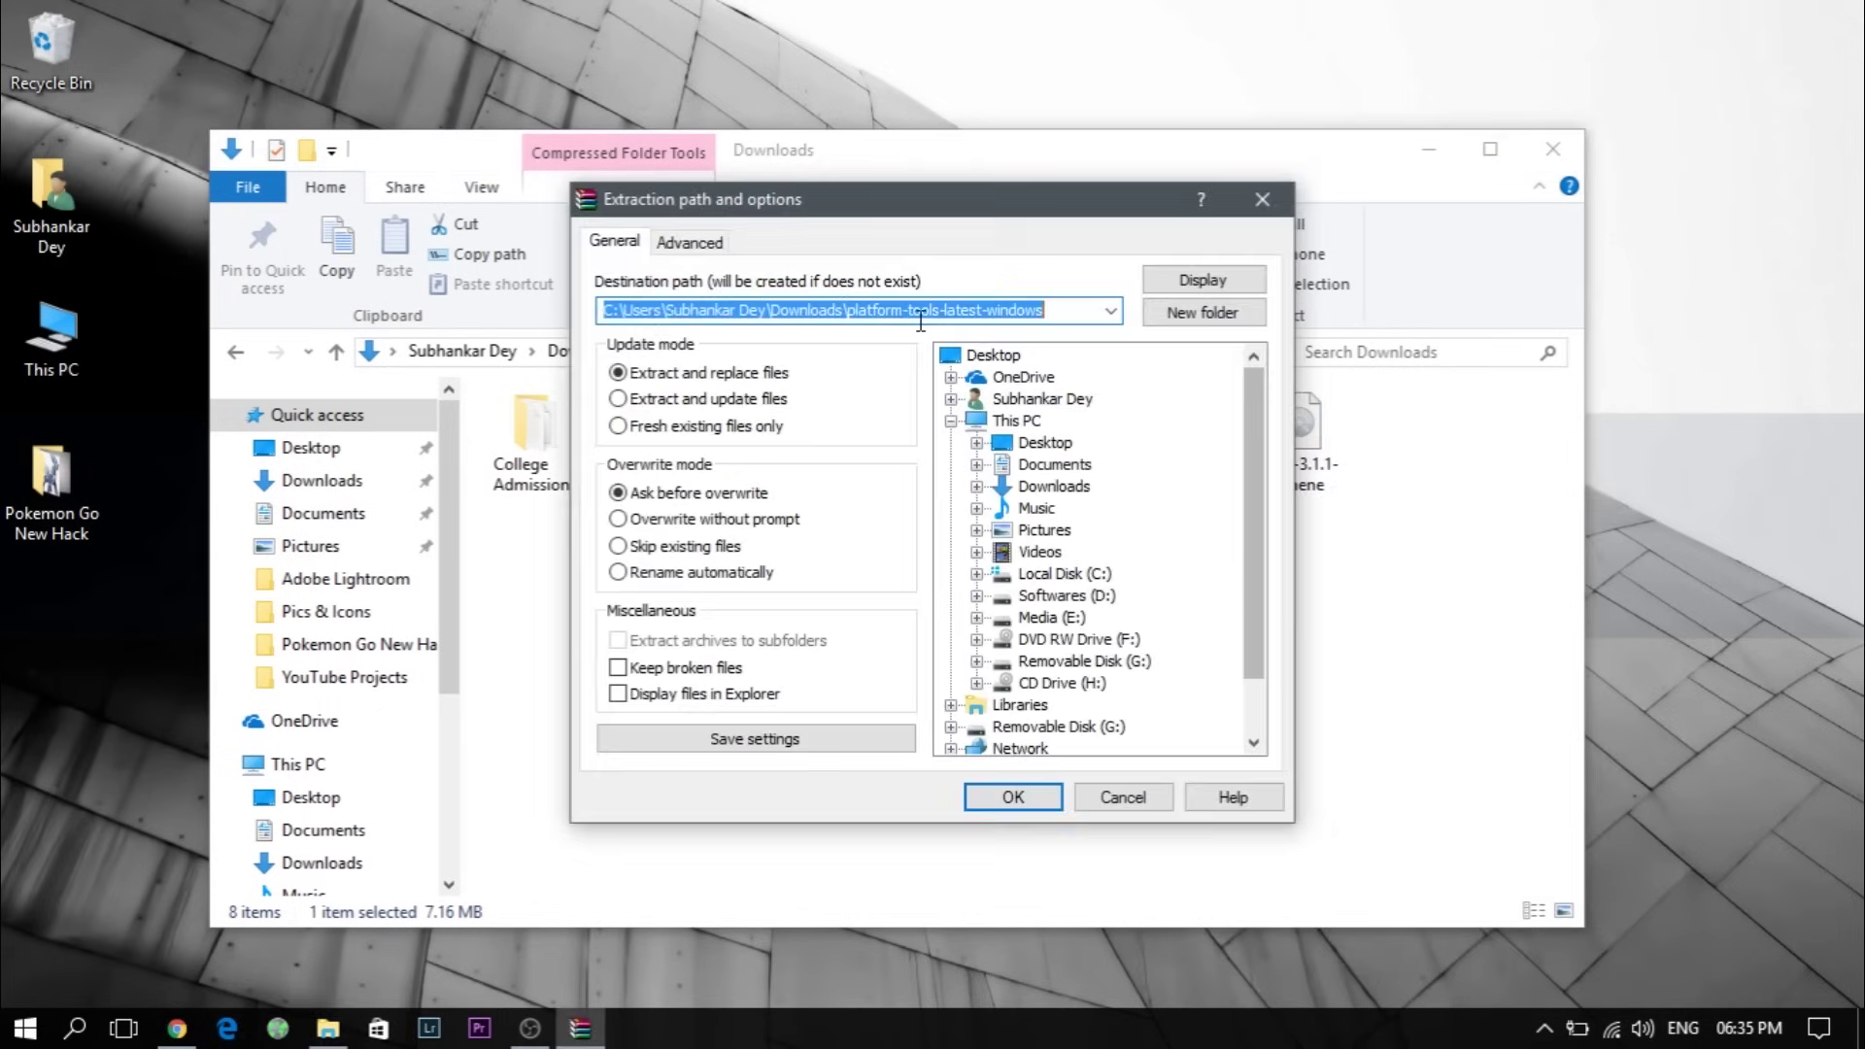
{"action": "left_click", "coordinate": [1020, 796]}
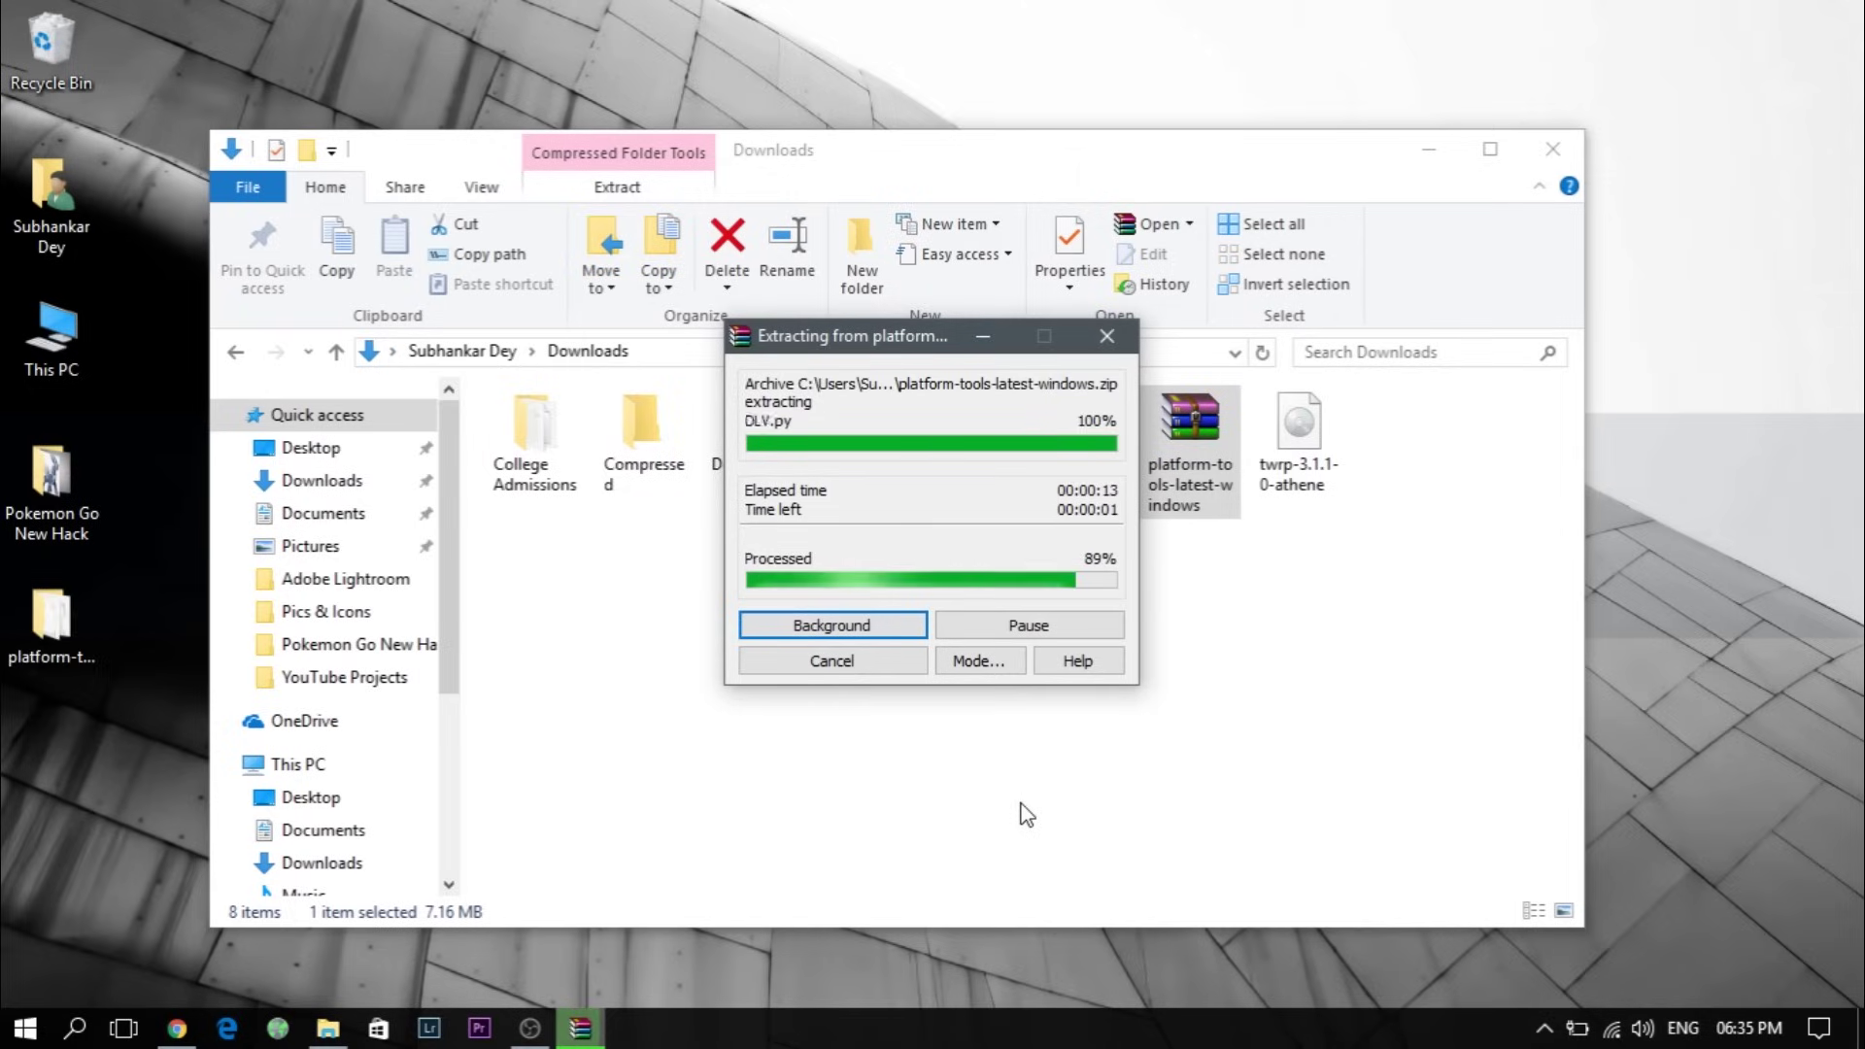
{"action": "left_click", "coordinate": [1021, 811]}
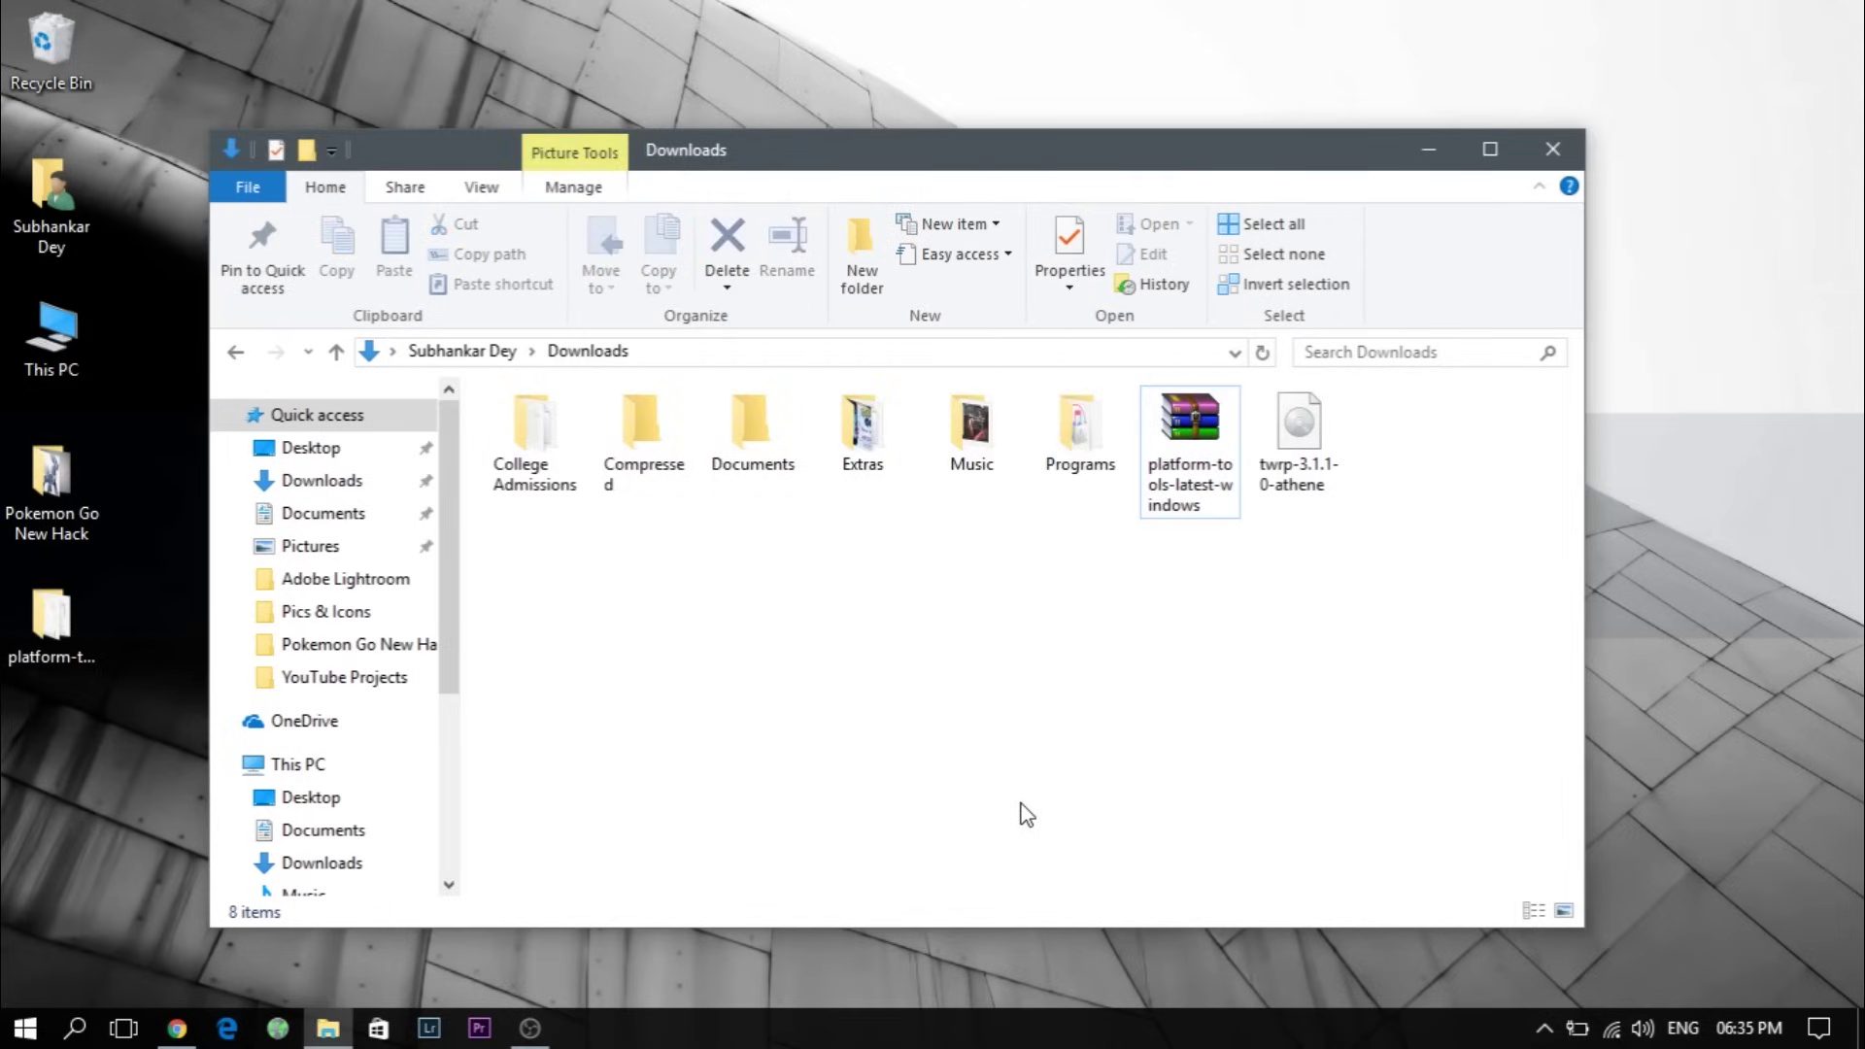
Step: Copy twrp-3.1.1-0-athene.img into the extracted platform-tools folder
{"action": "left_click", "coordinate": [1293, 464]}
{"action": "right_click", "coordinate": [1292, 464]}
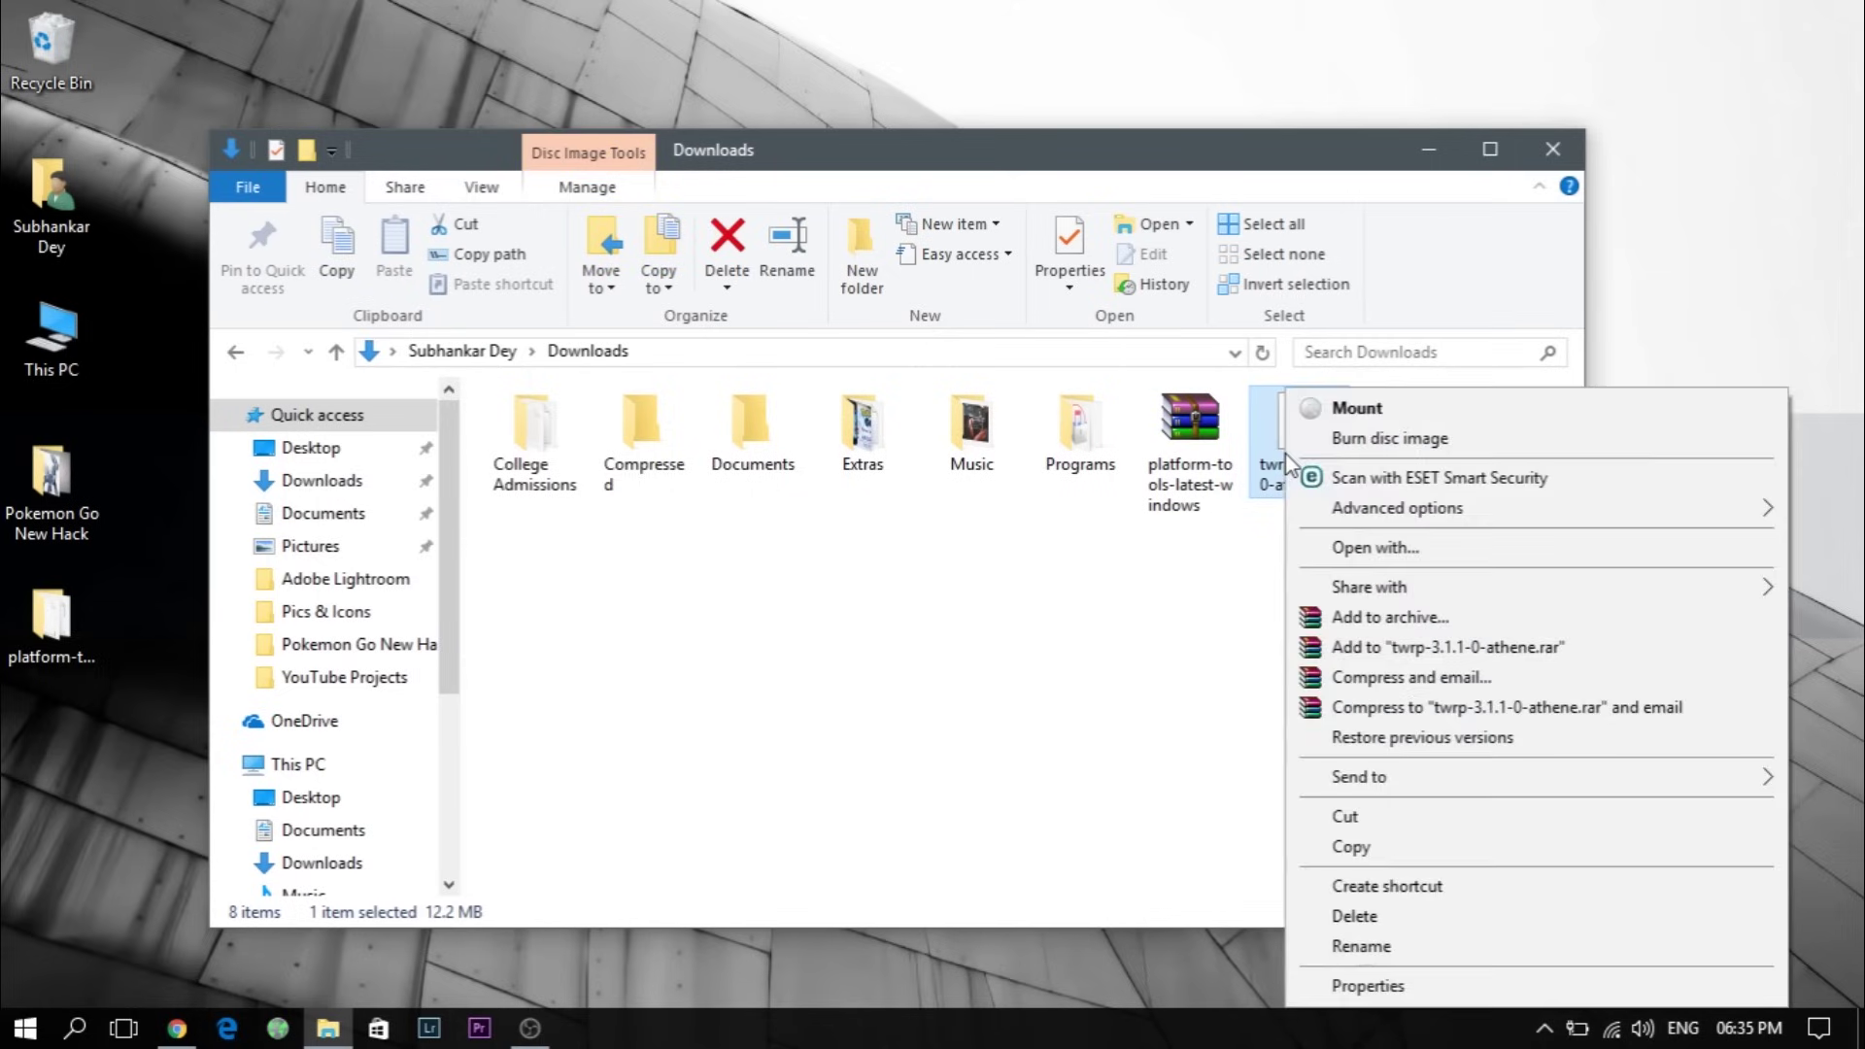
{"action": "left_click", "coordinate": [1351, 847]}
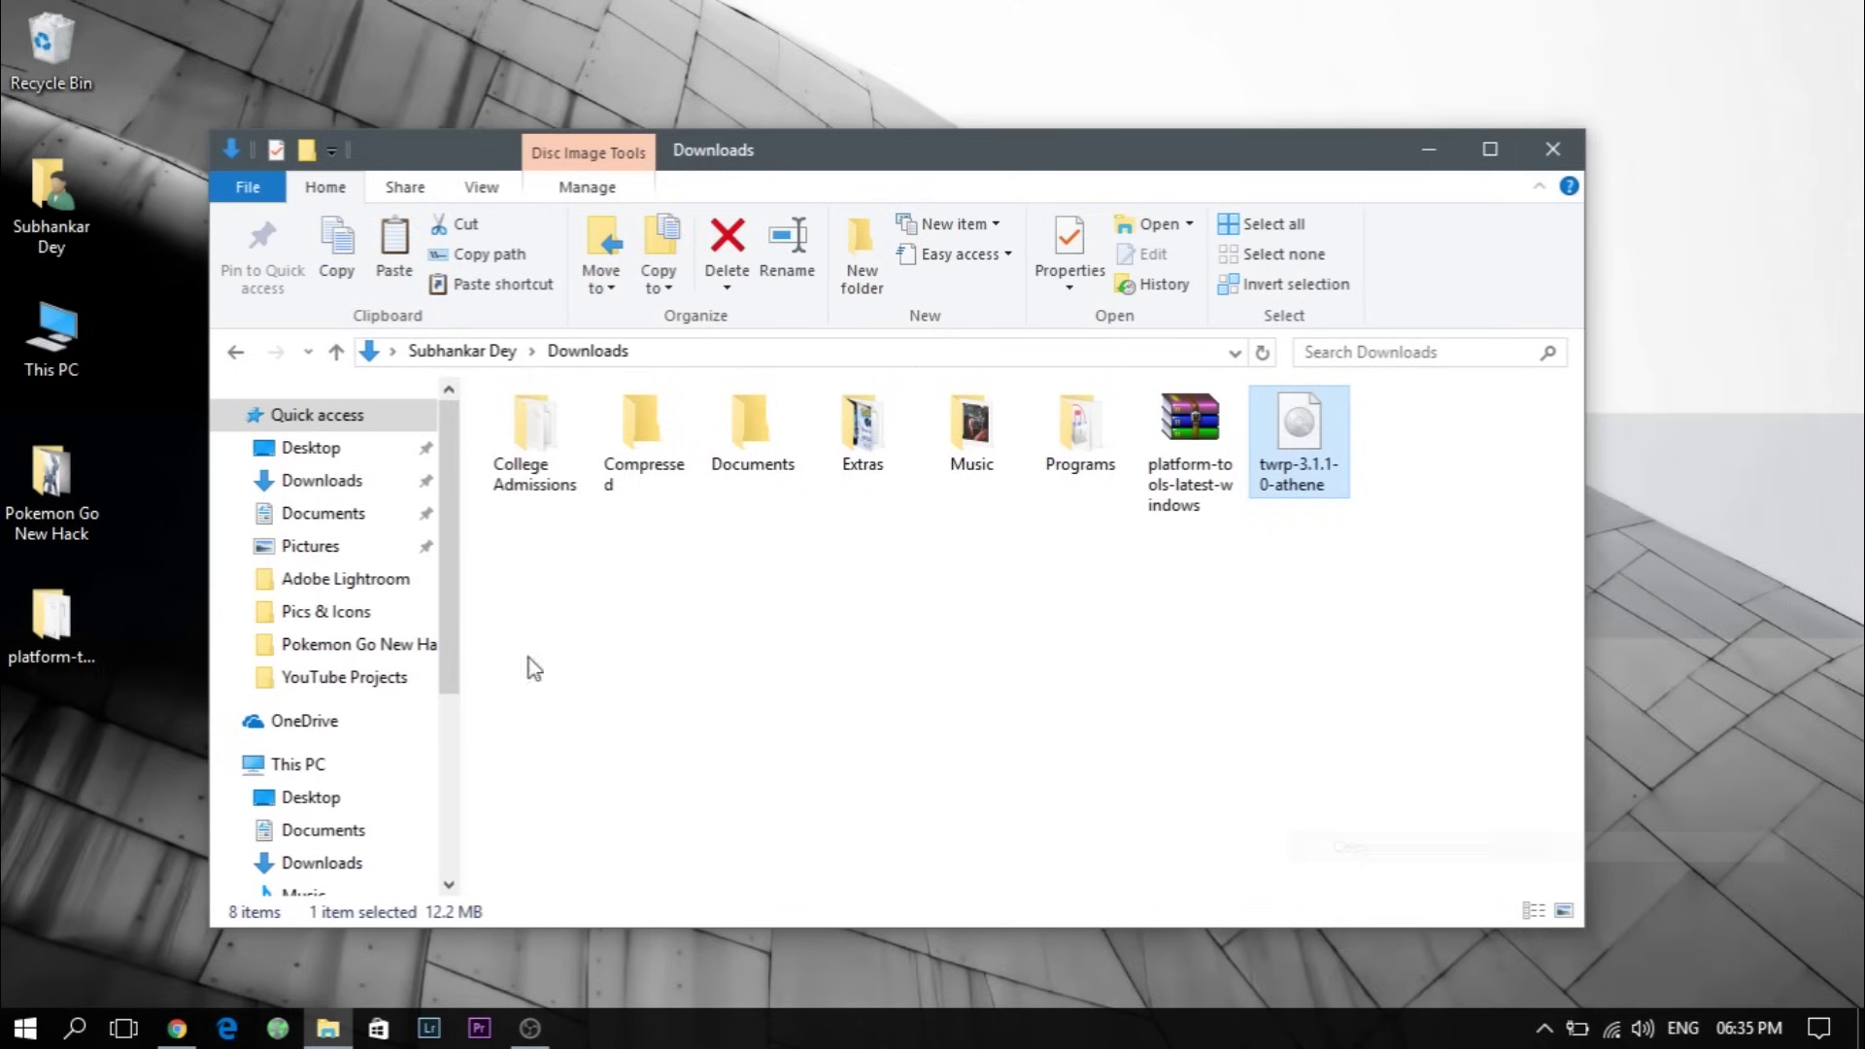
{"action": "double_click", "coordinate": [69, 618]}
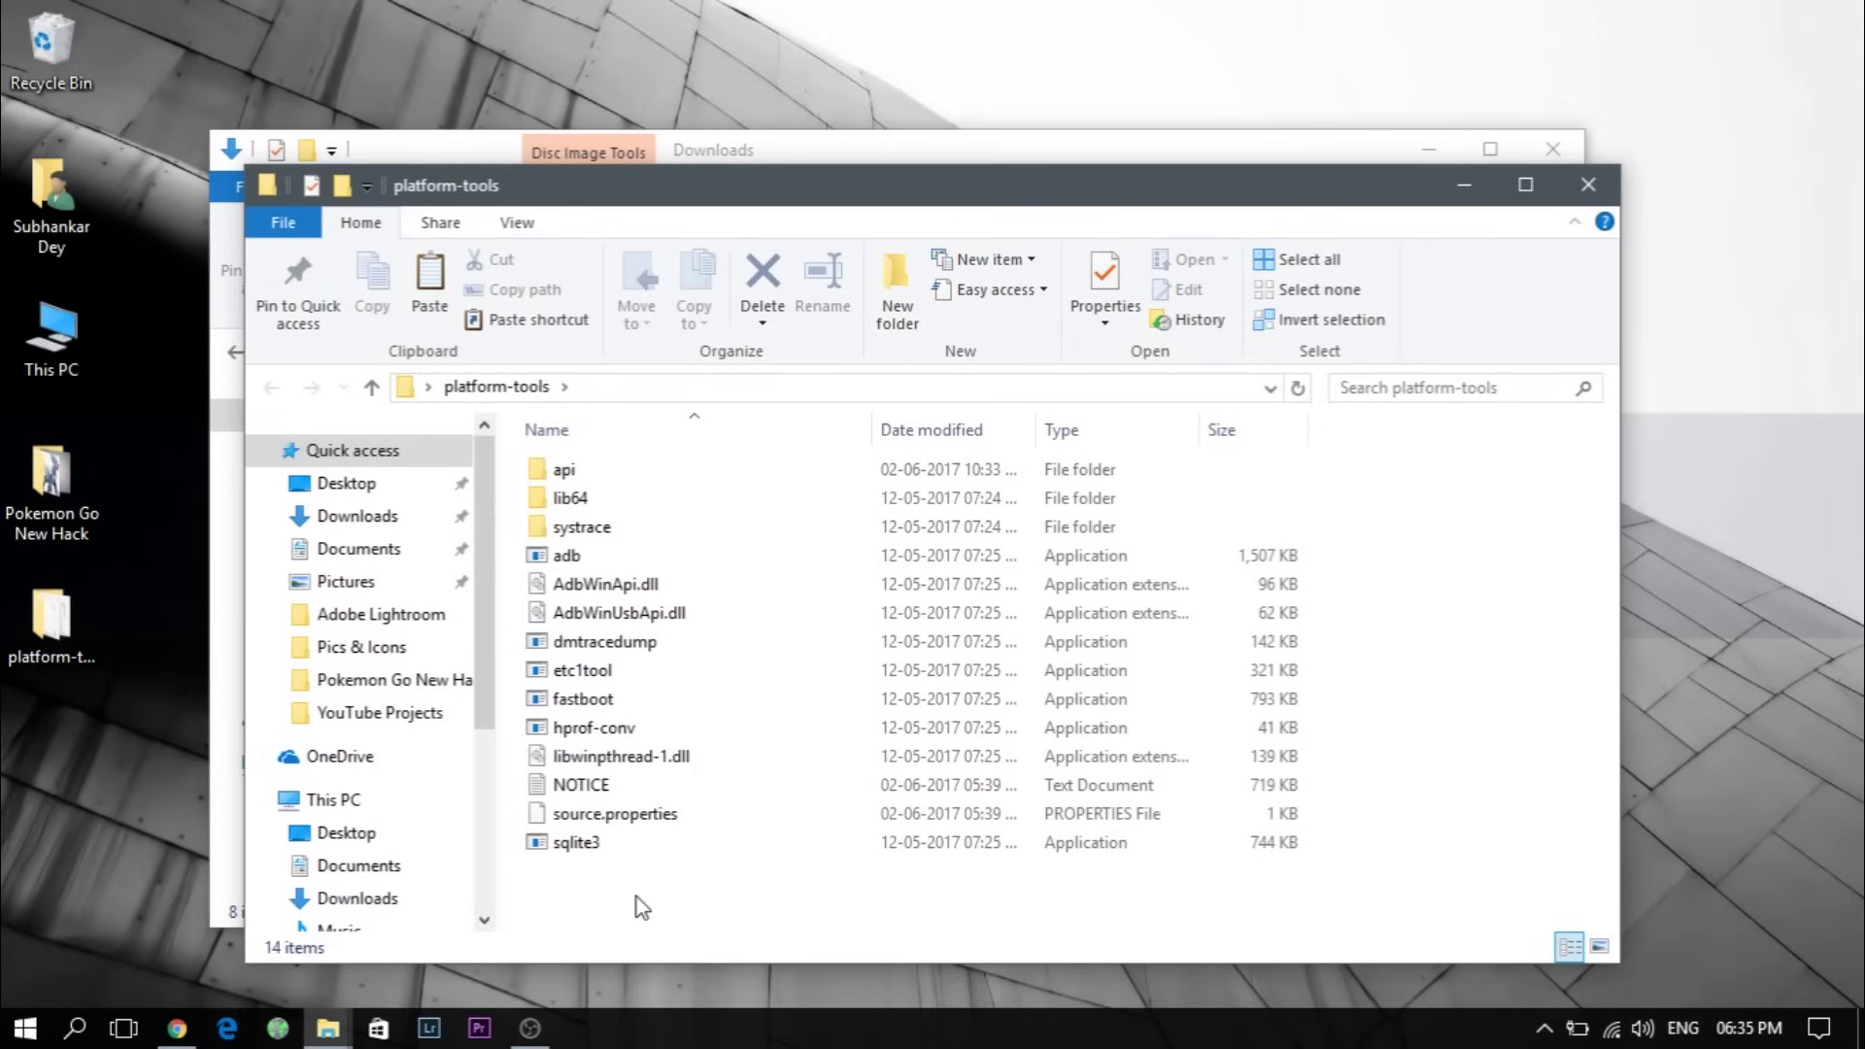
{"action": "right_click", "coordinate": [639, 906]}
{"action": "left_click", "coordinate": [704, 709]}
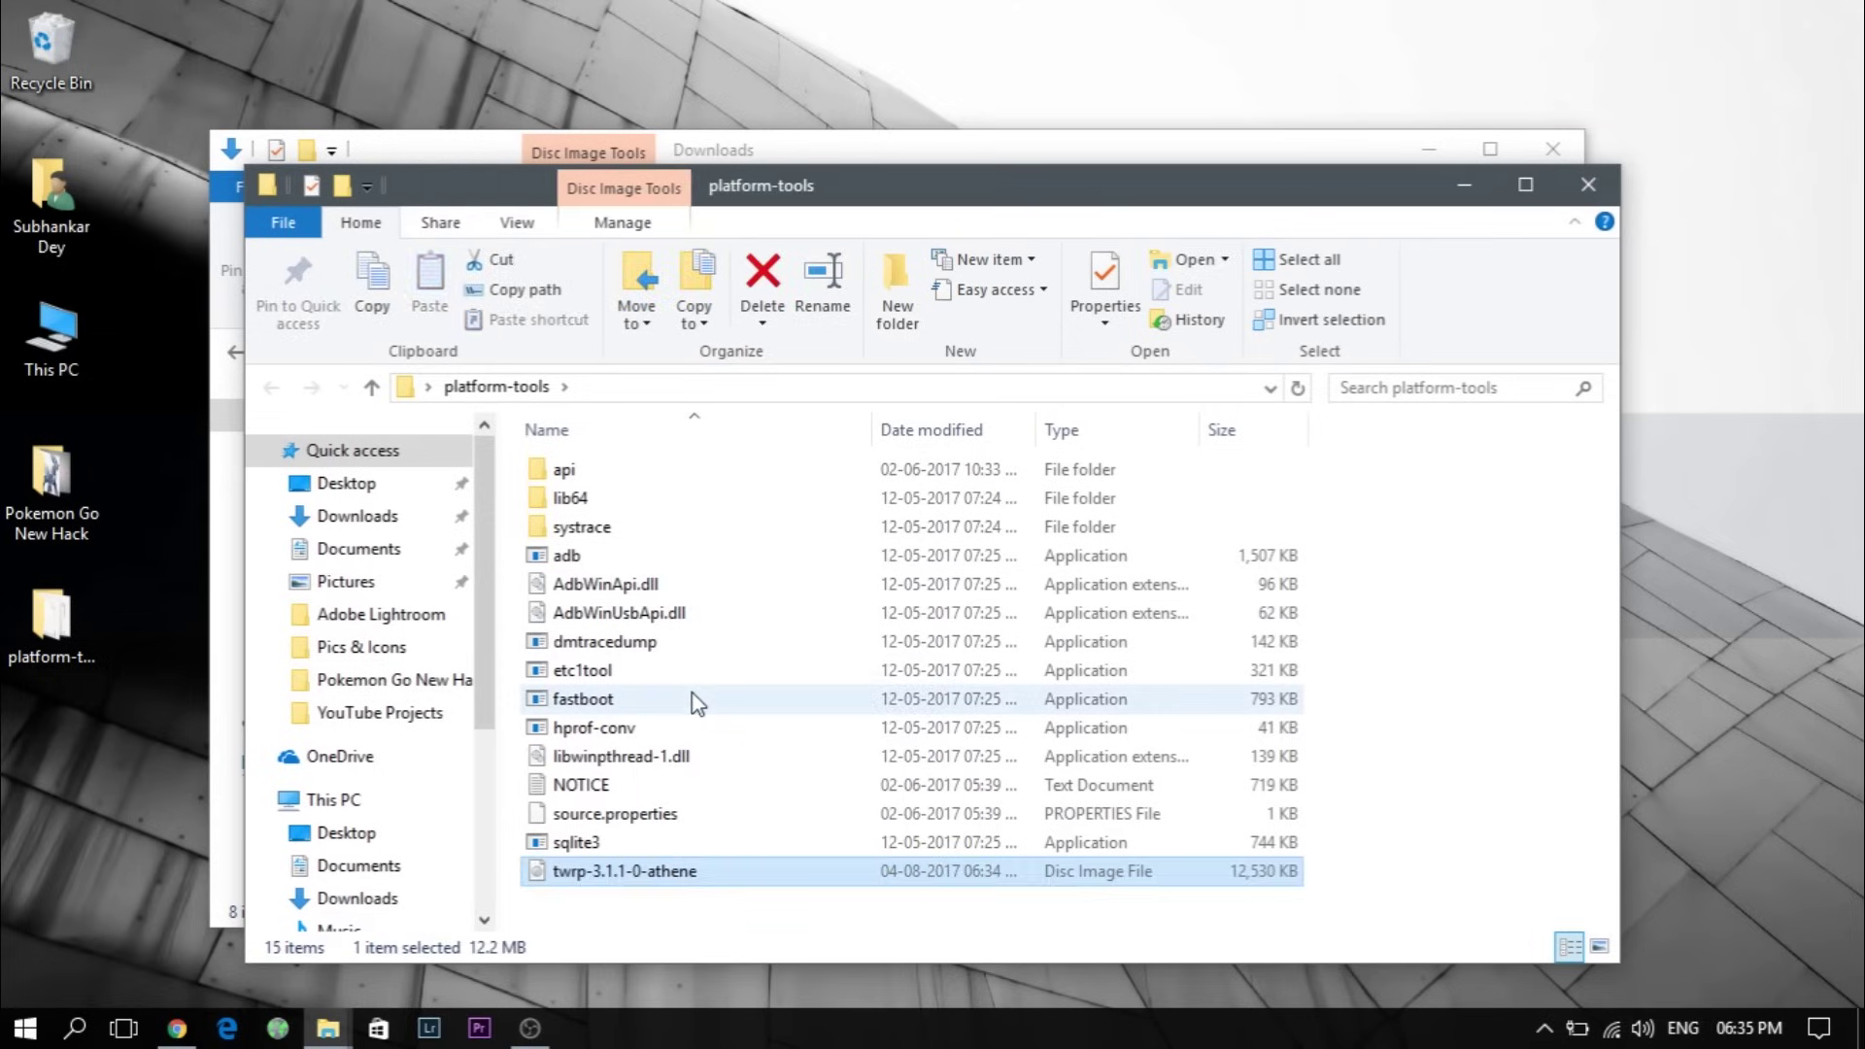
{"action": "left_click", "coordinate": [685, 918]}
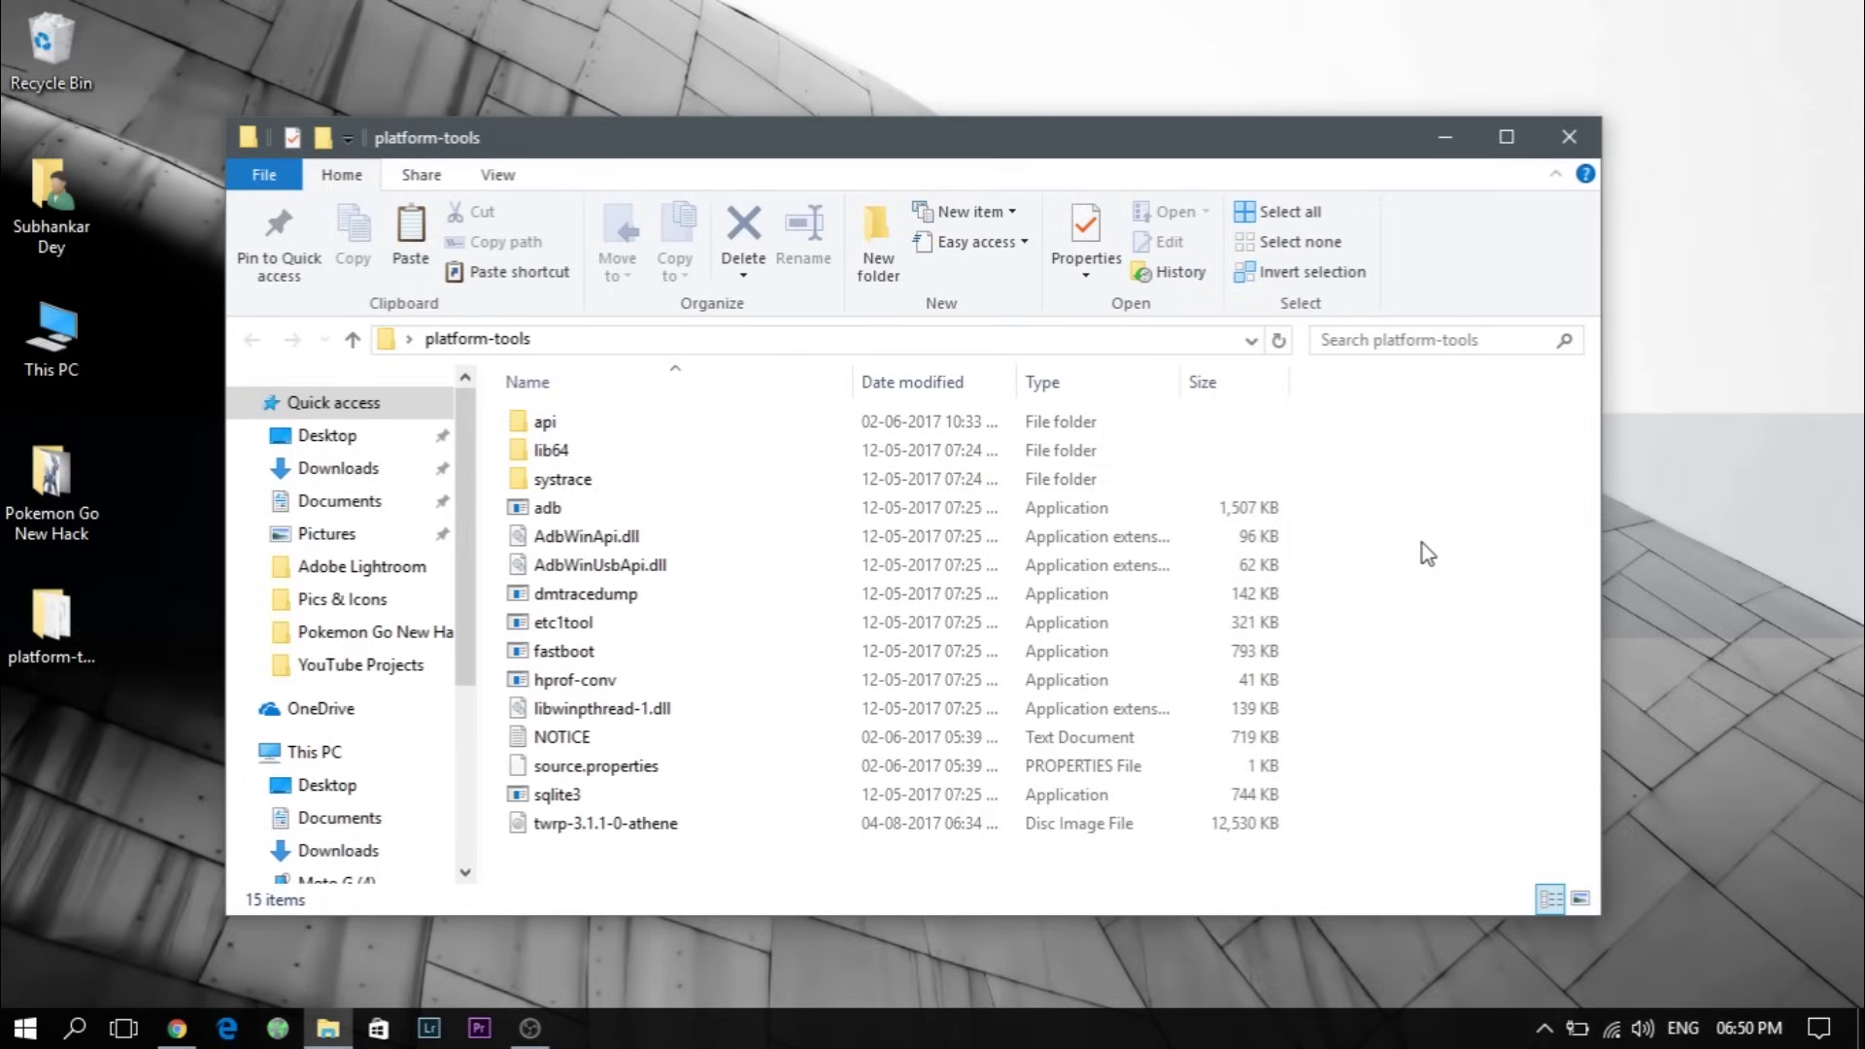
Step: In a platform-tools command prompt, list devices with adb devices and run adb reboot bootloader
{"action": "right_click", "coordinate": [1424, 544]}
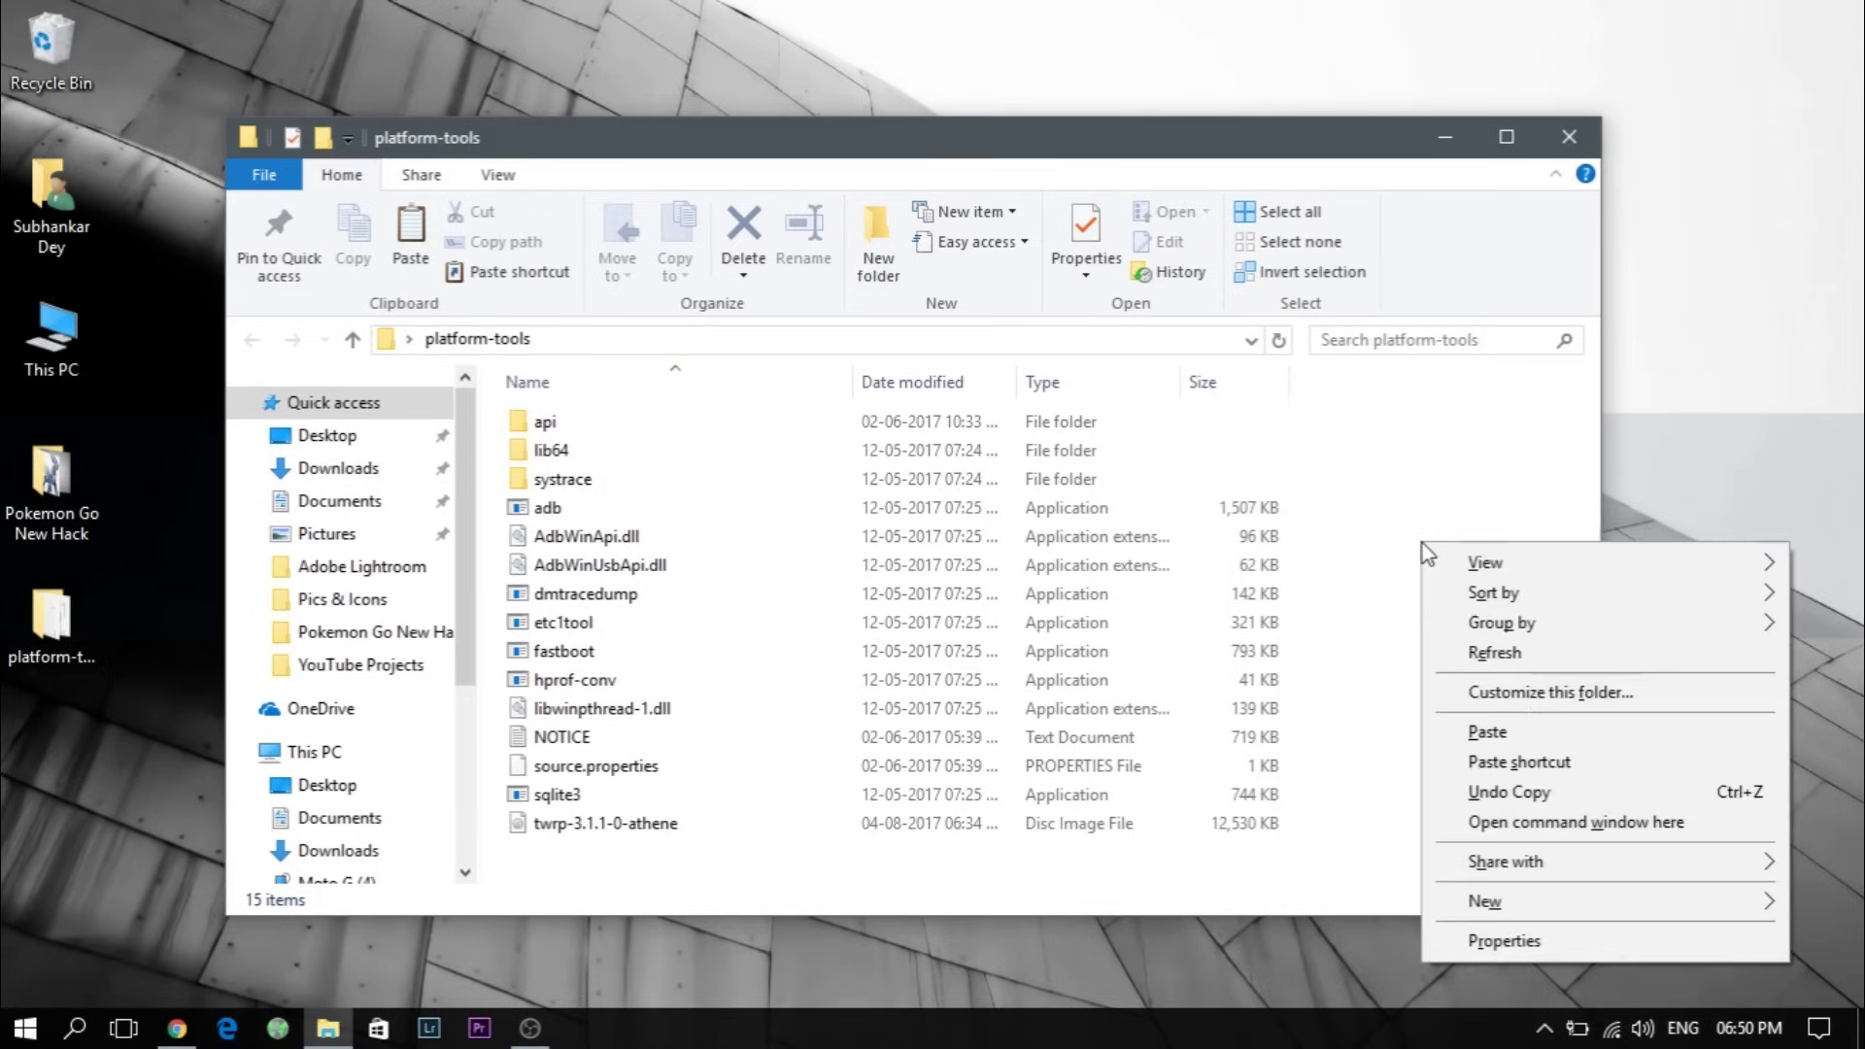
{"action": "left_click", "coordinate": [1531, 825]}
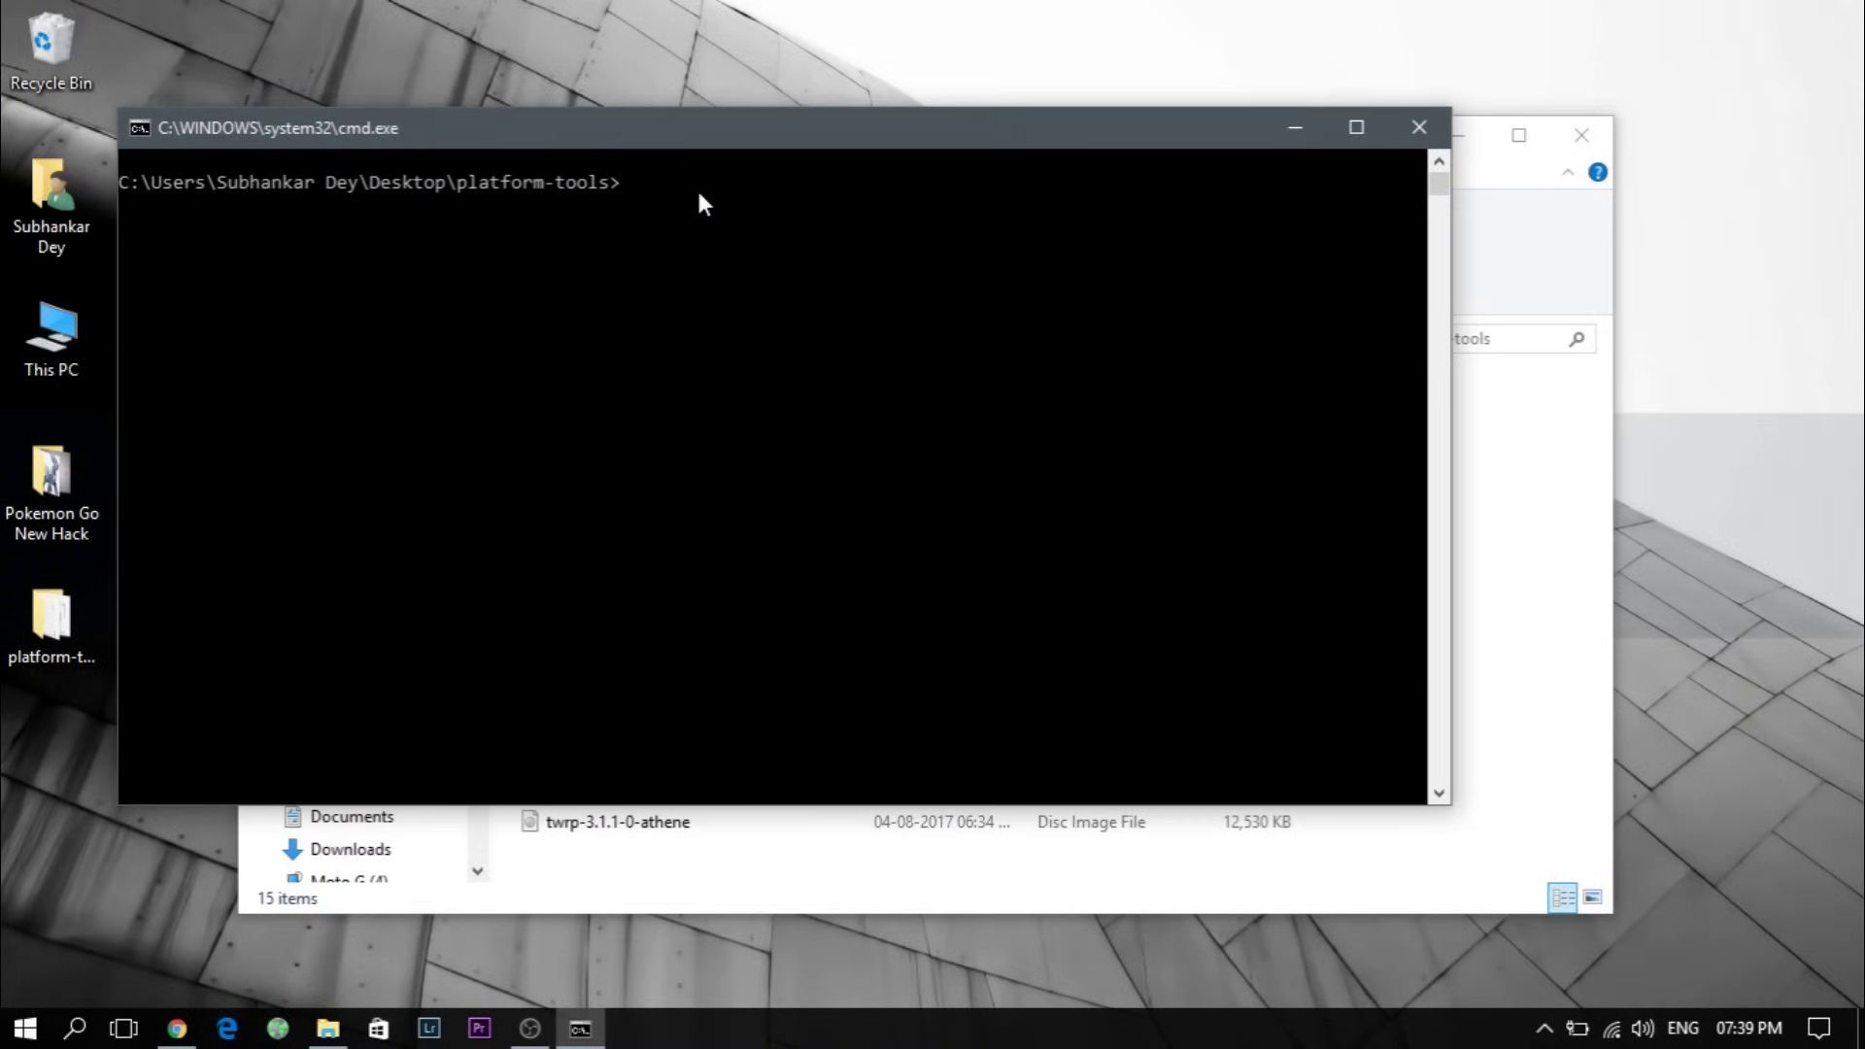
{"action": "type", "text": "adb devices"}
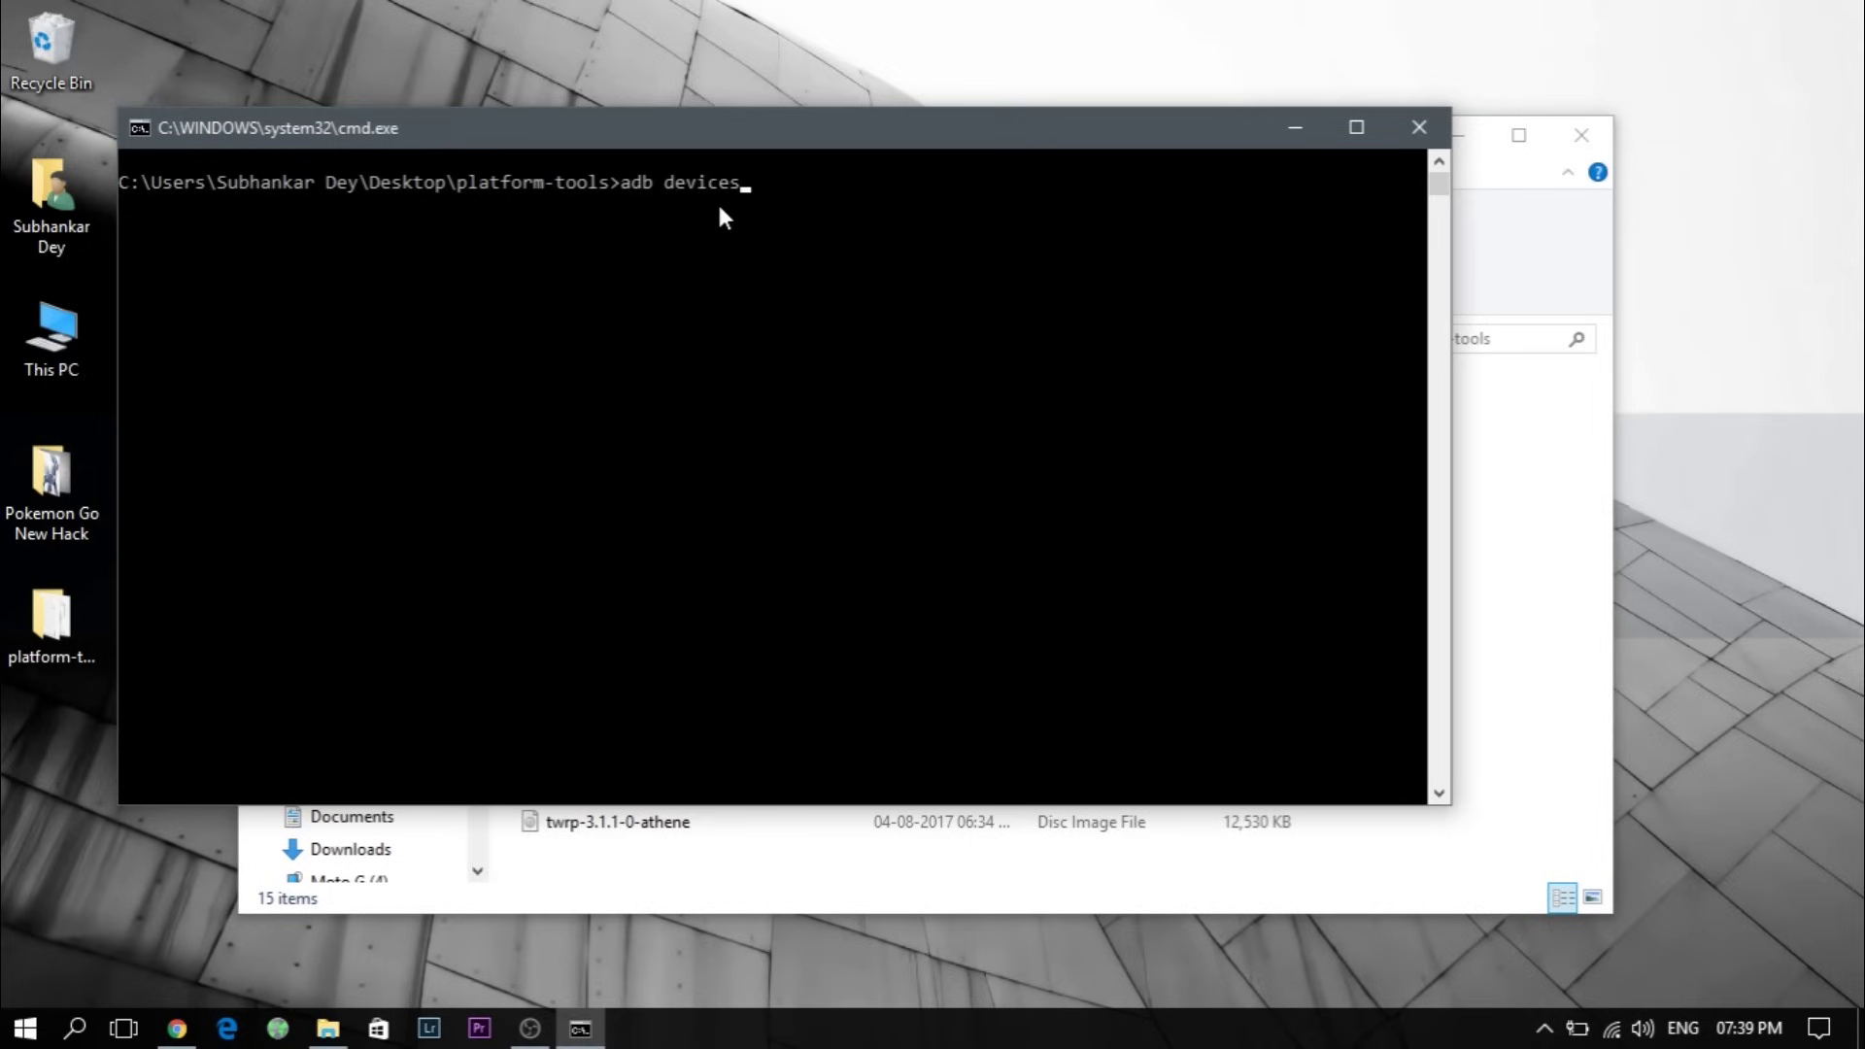
{"action": "key", "text": "Return"}
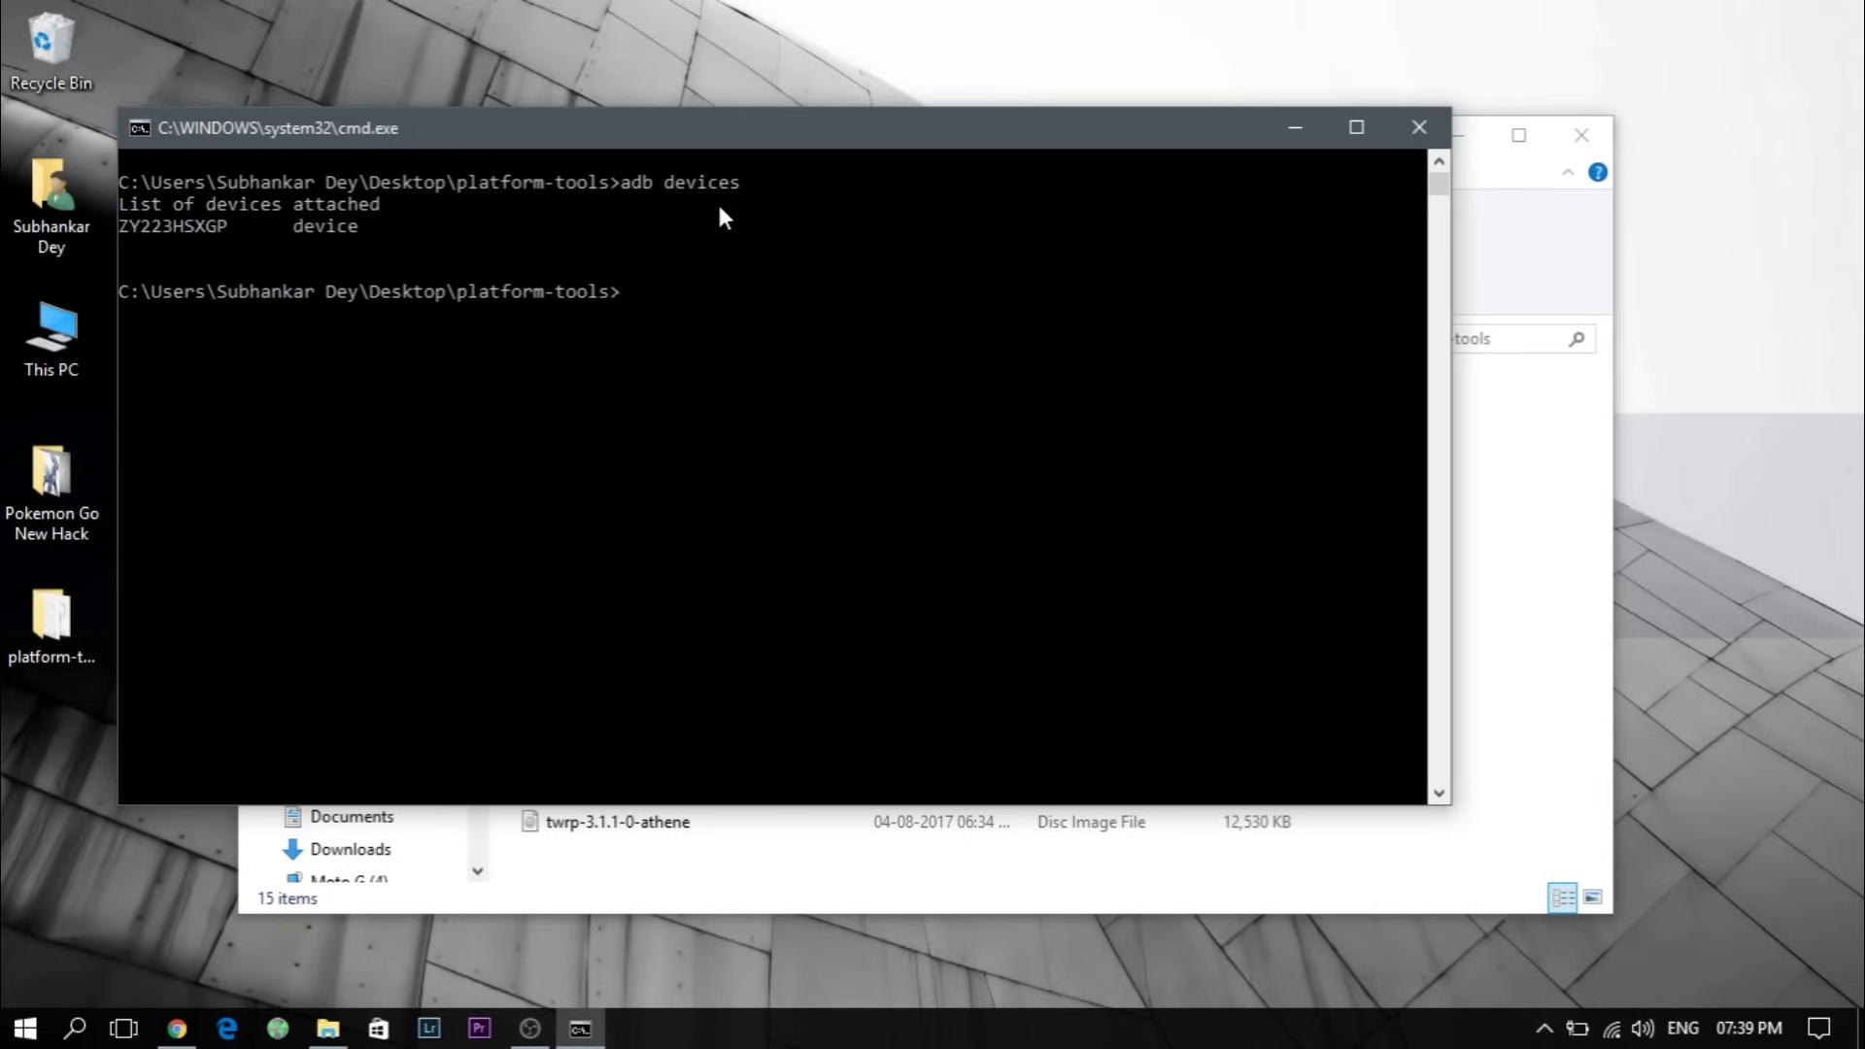
{"action": "type", "text": "adb "}
{"action": "type", "text": "reb"}
{"action": "type", "text": "oot "}
{"action": "type", "text": "bootl"}
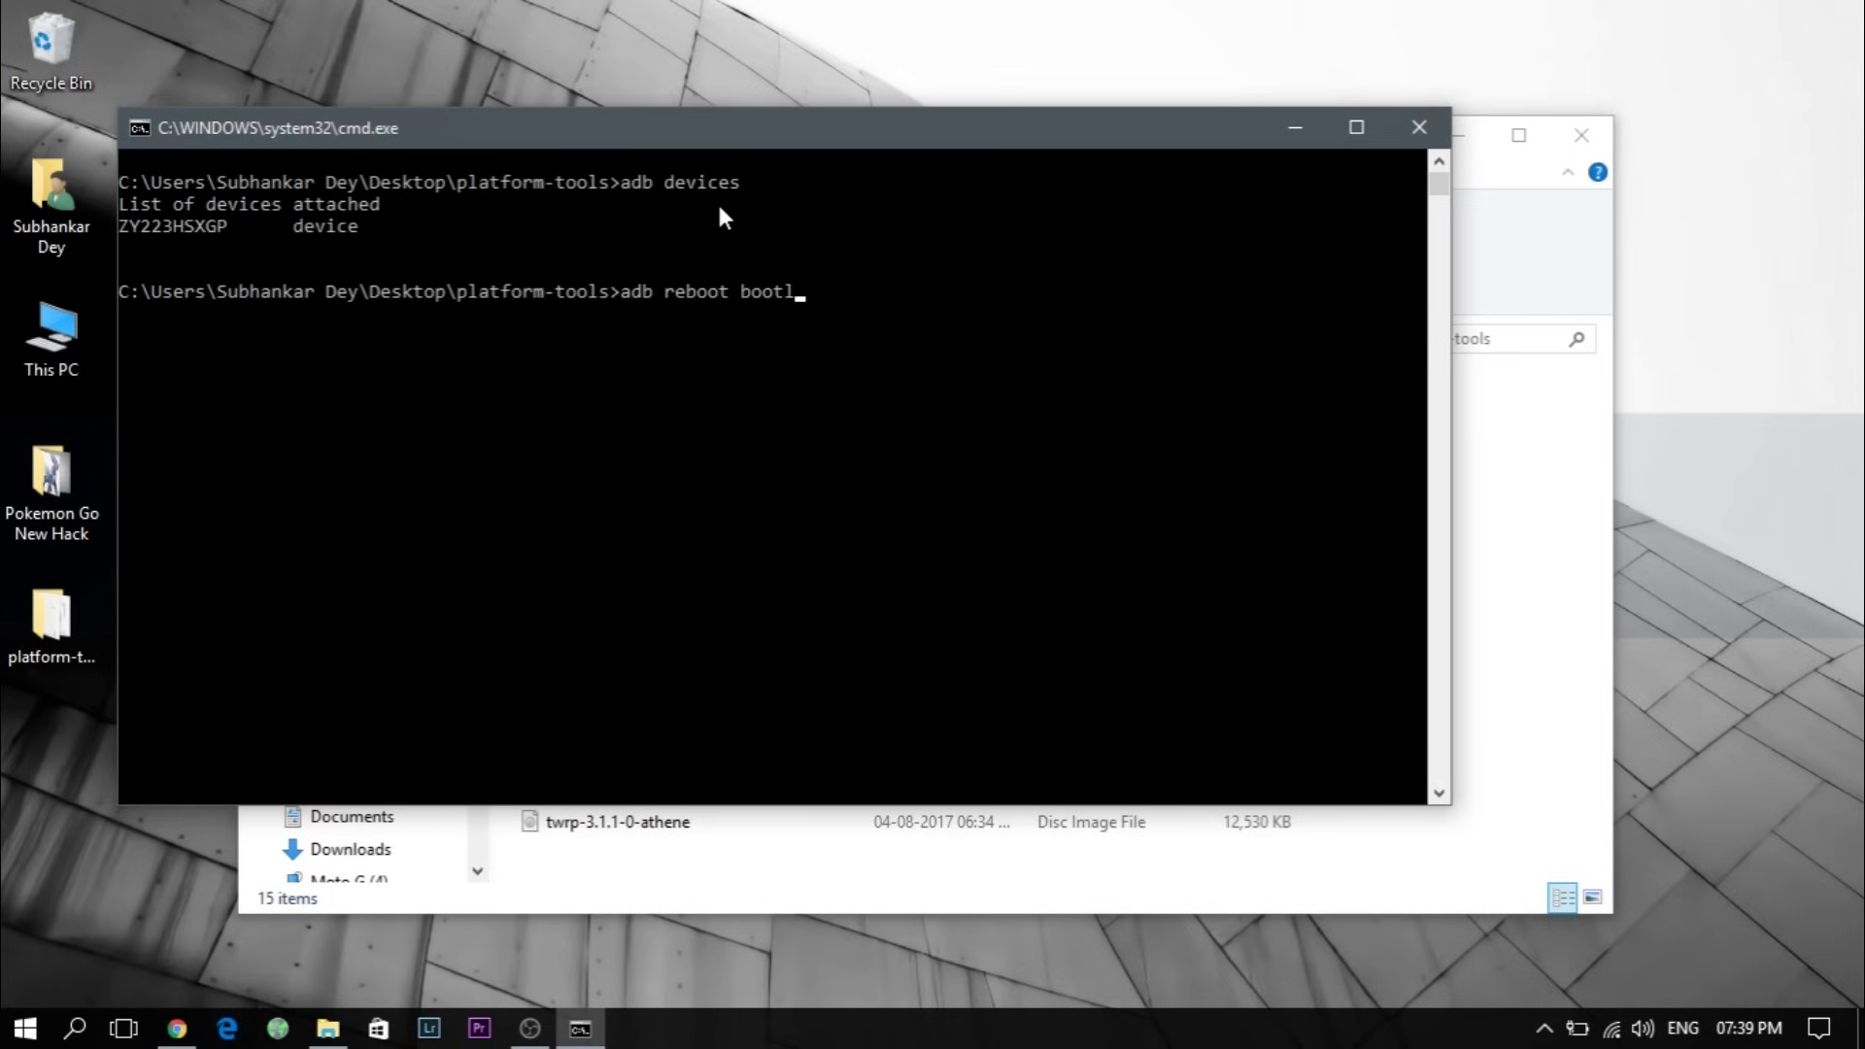
{"action": "type", "text": "oad"}
{"action": "type", "text": "er"}
{"action": "key", "text": "Return"}
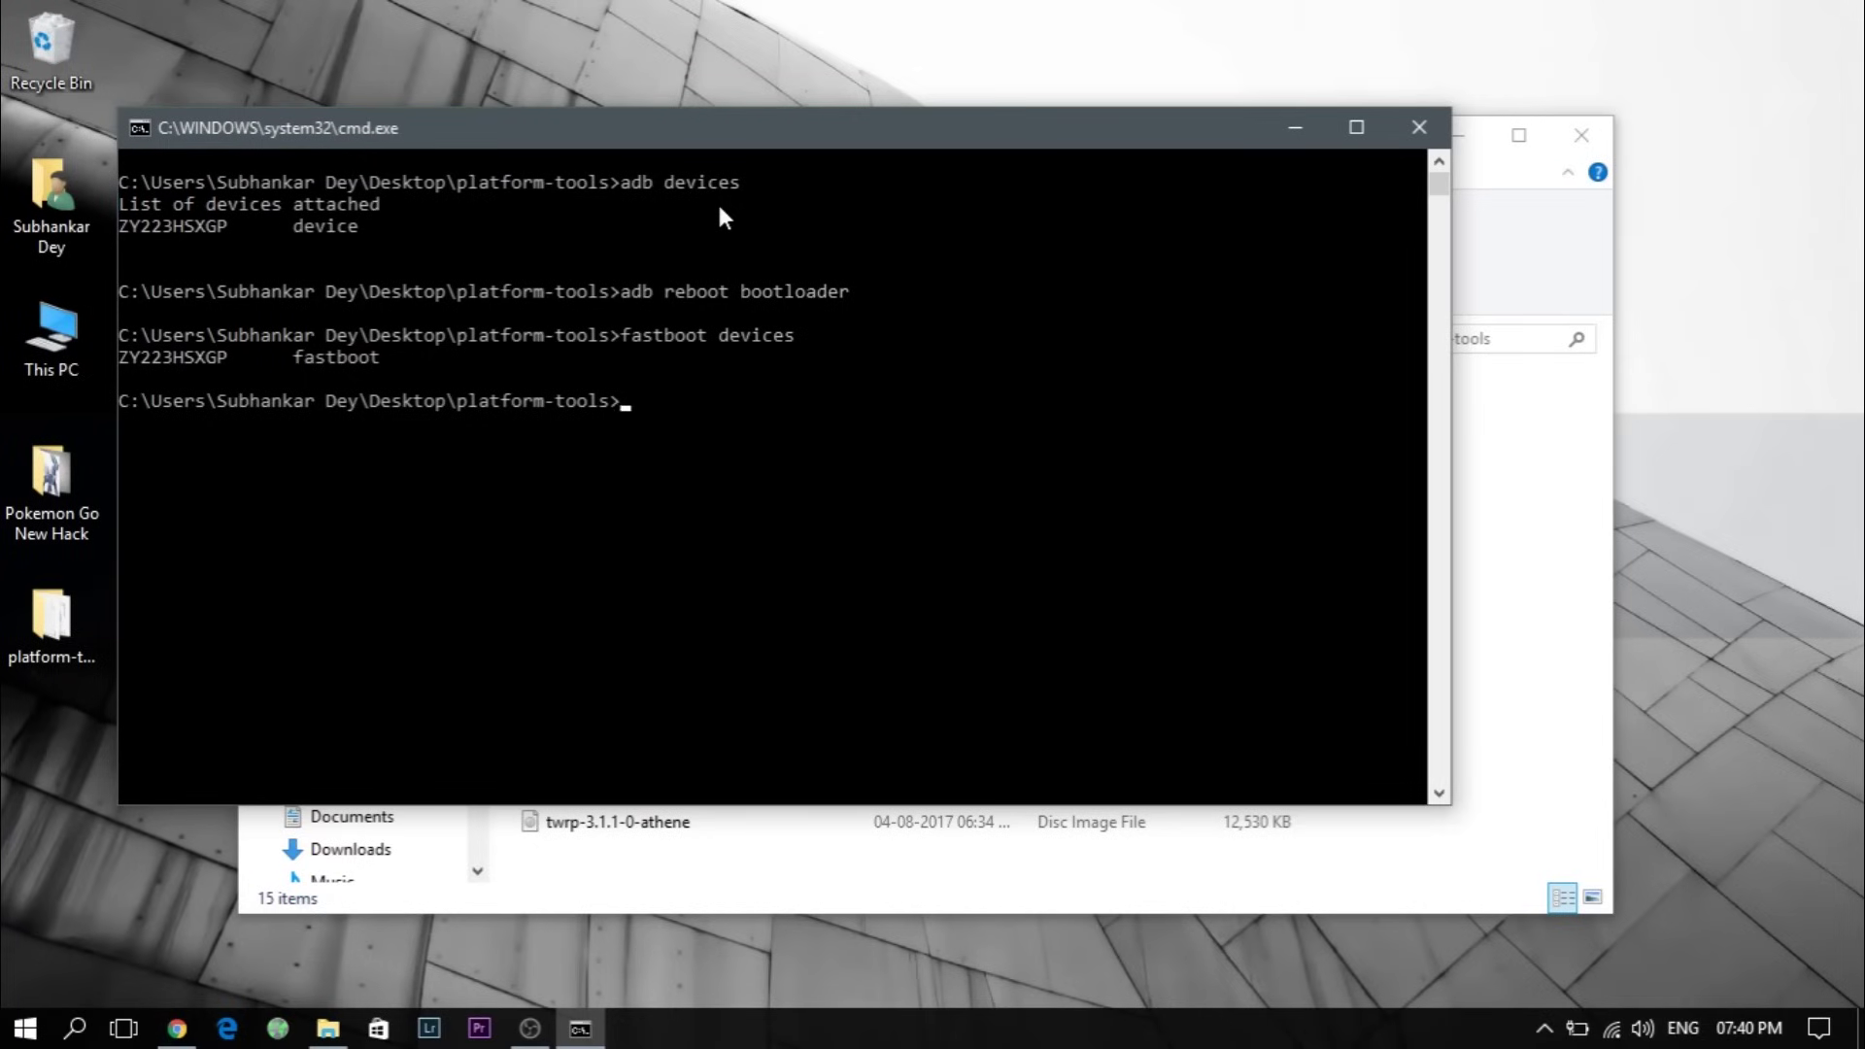
{"action": "type", "text": "fa"}
{"action": "type", "text": "stboo"}
{"action": "type", "text": "t fl"}
{"action": "type", "text": "ash"}
{"action": "type", "text": " recove"}
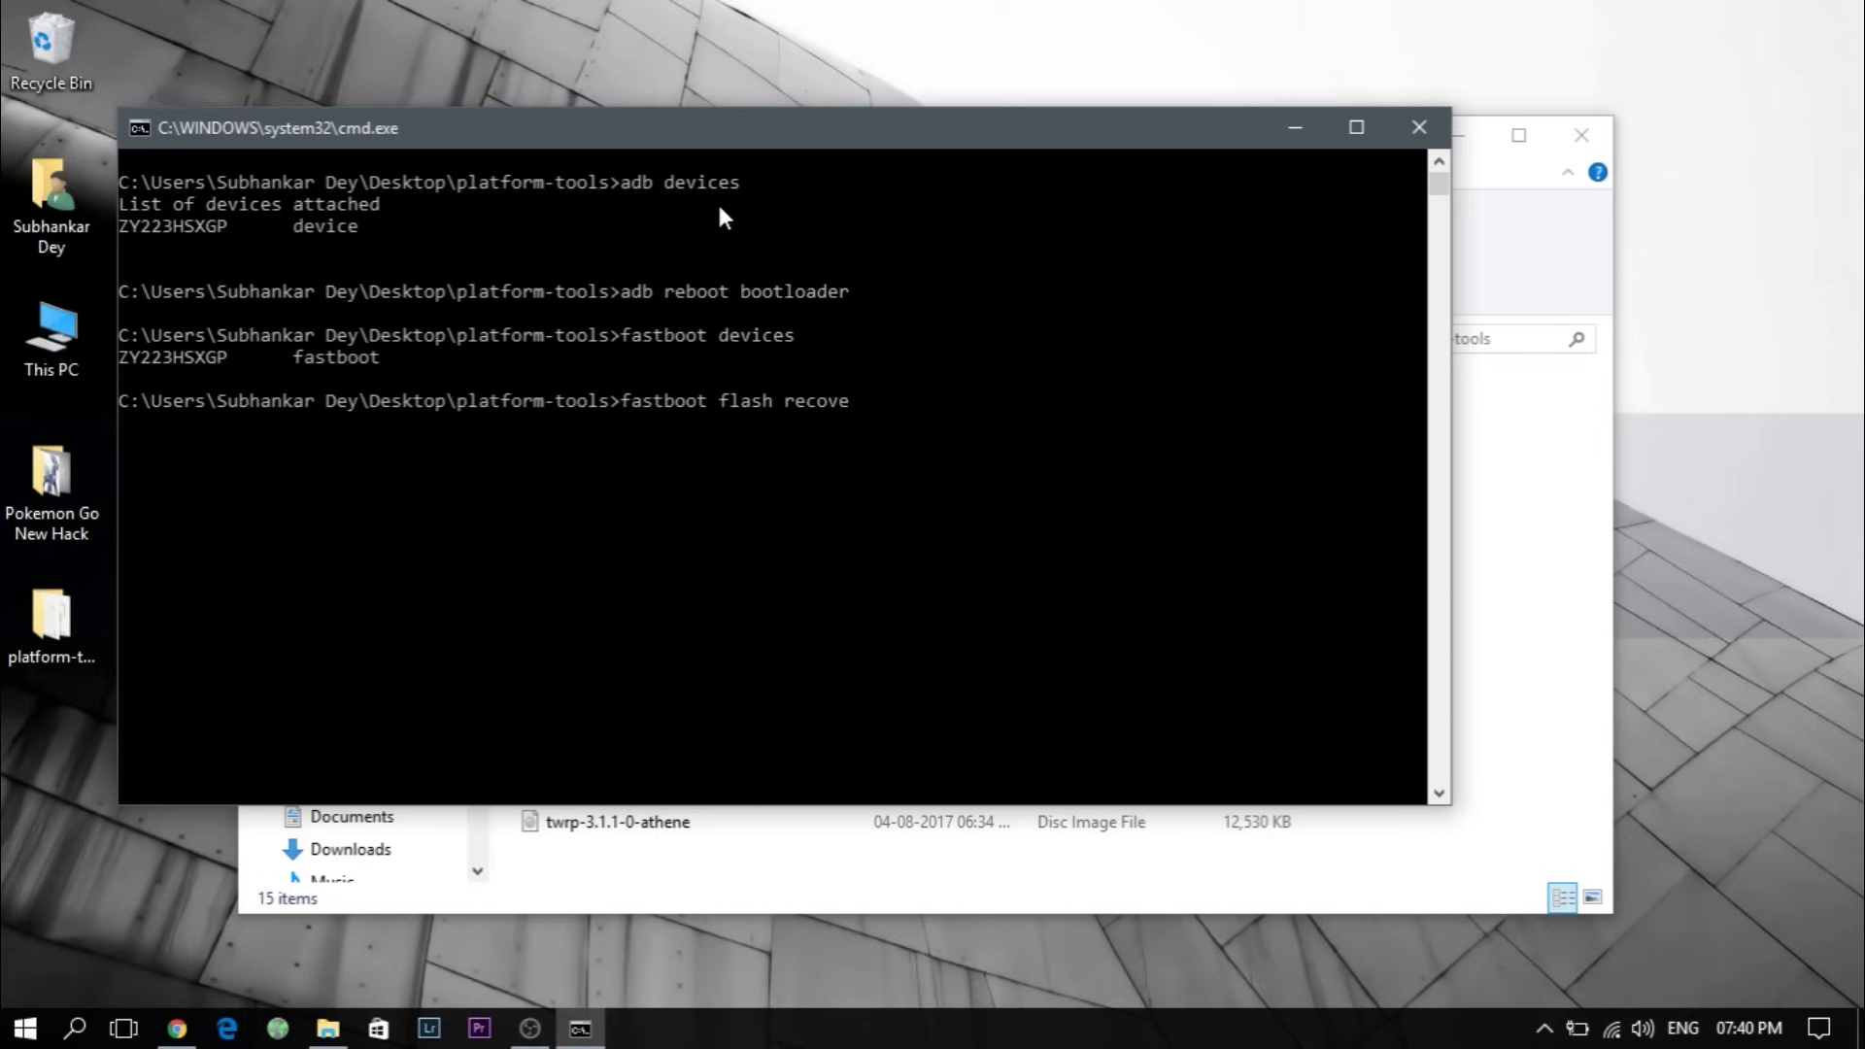
{"action": "type", "text": "ry"}
{"action": "type", "text": " twrp-3.1.1-0-athene"}
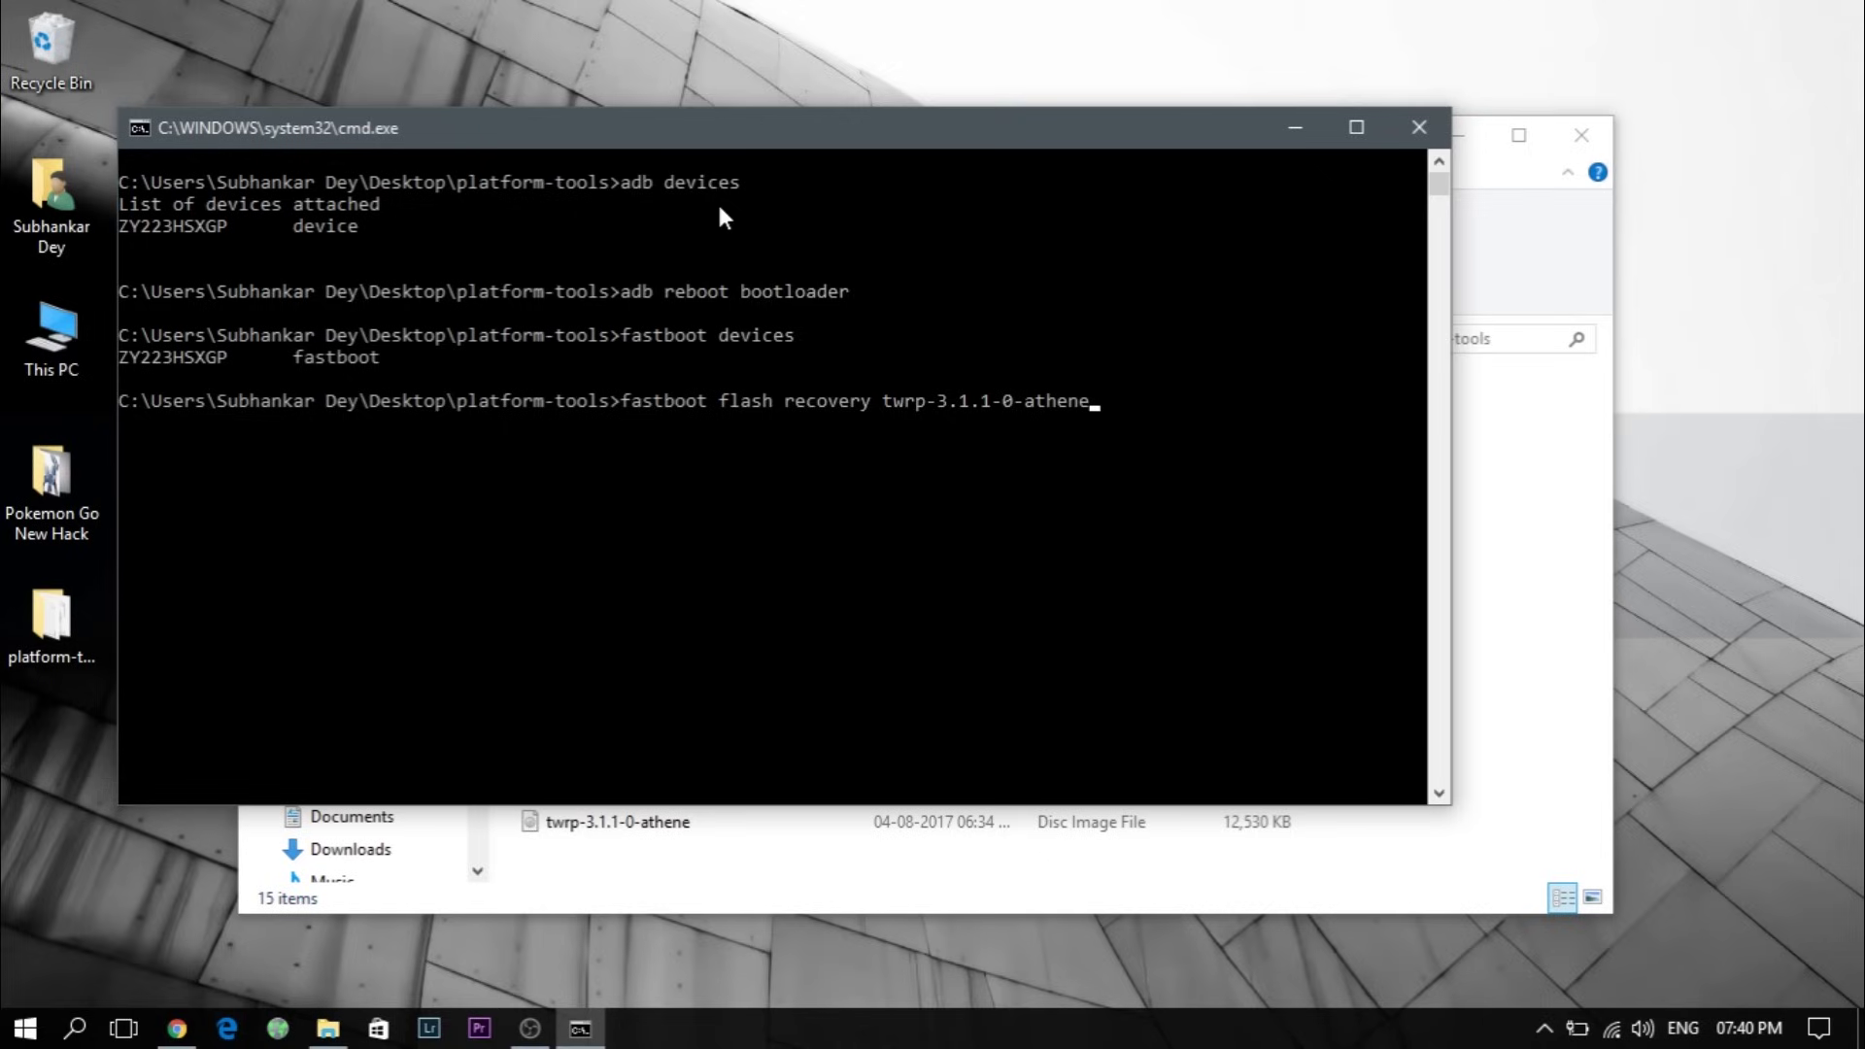
{"action": "type", "text": ".im"}
{"action": "type", "text": "g"}
Step: Flash twrp-3.1.1-0-athene.img to the recovery partition with fastboot
{"action": "key", "text": "Return"}
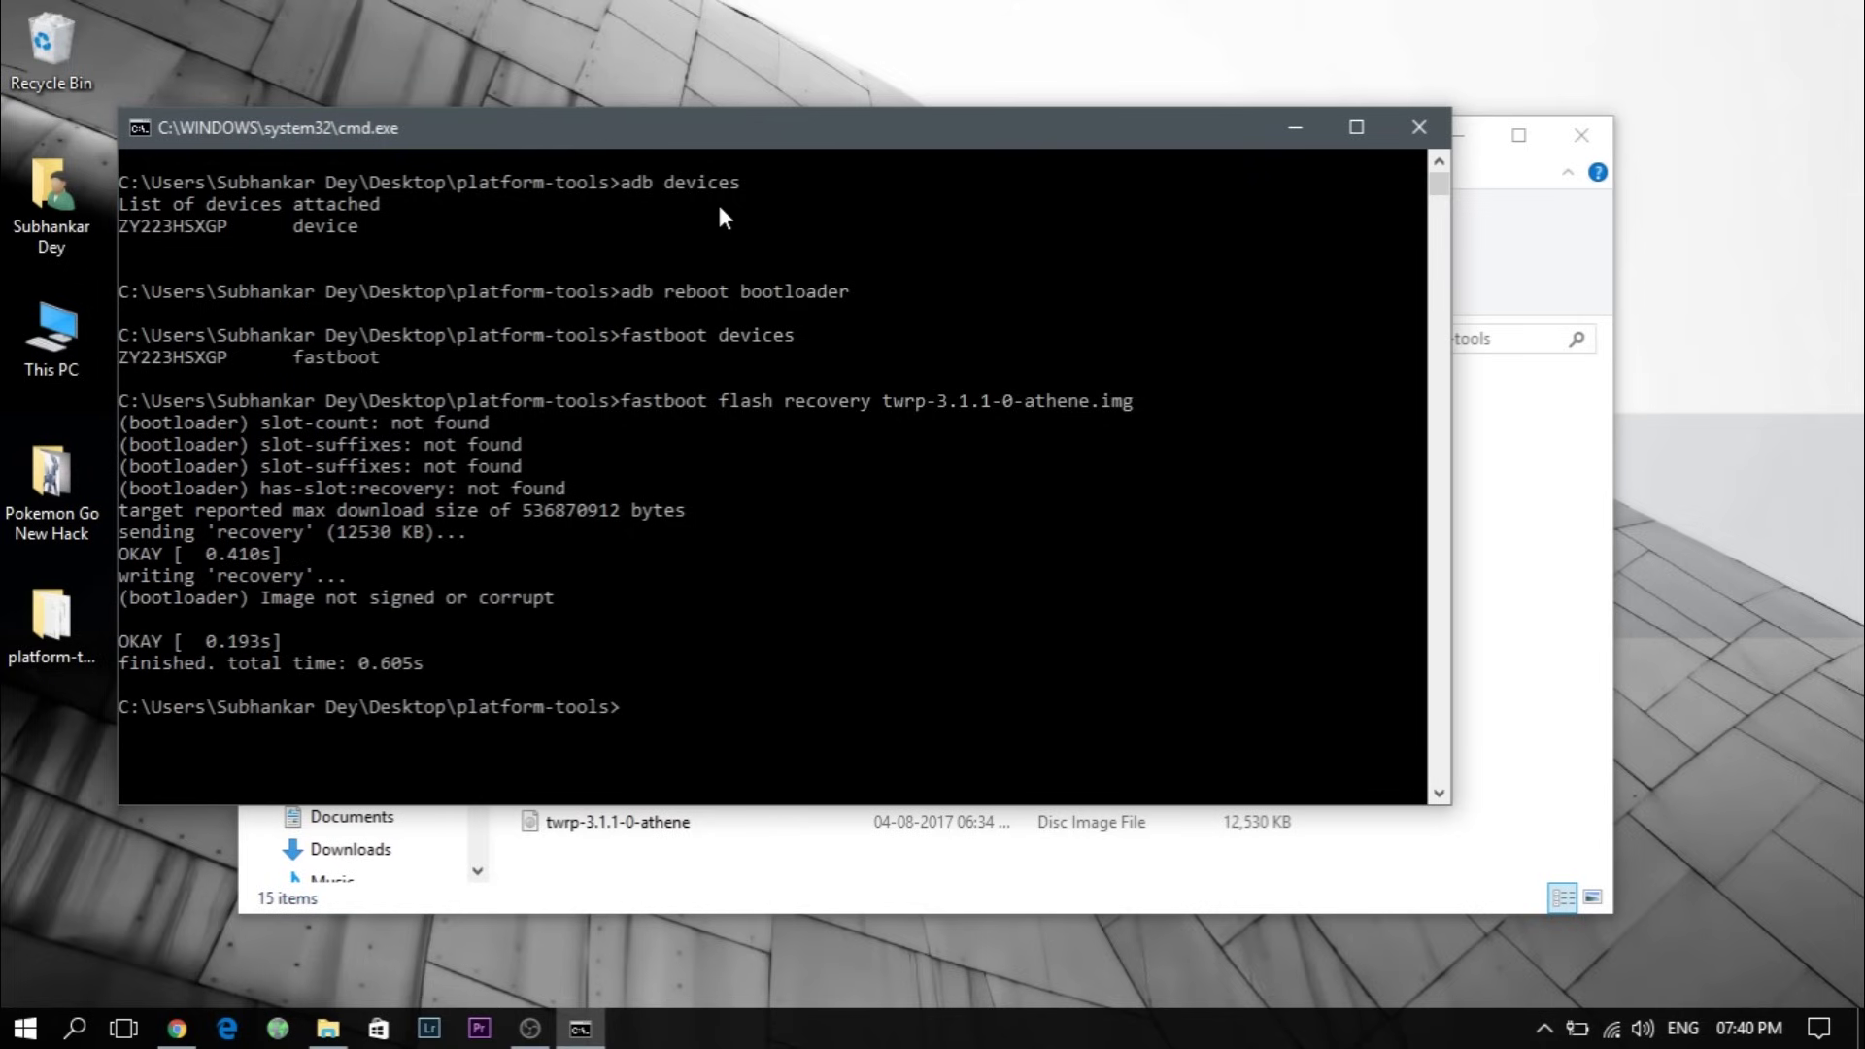
{"action": "type", "text": "fast"}
{"action": "type", "text": "boot "}
{"action": "type", "text": "boo"}
{"action": "type", "text": "t"}
Step: Boot the phone with fastboot boot twrp-3.1.1-0-athene.img after correcting the file name
{"action": "type", "text": "twrp-3.1.1-0-athene"}
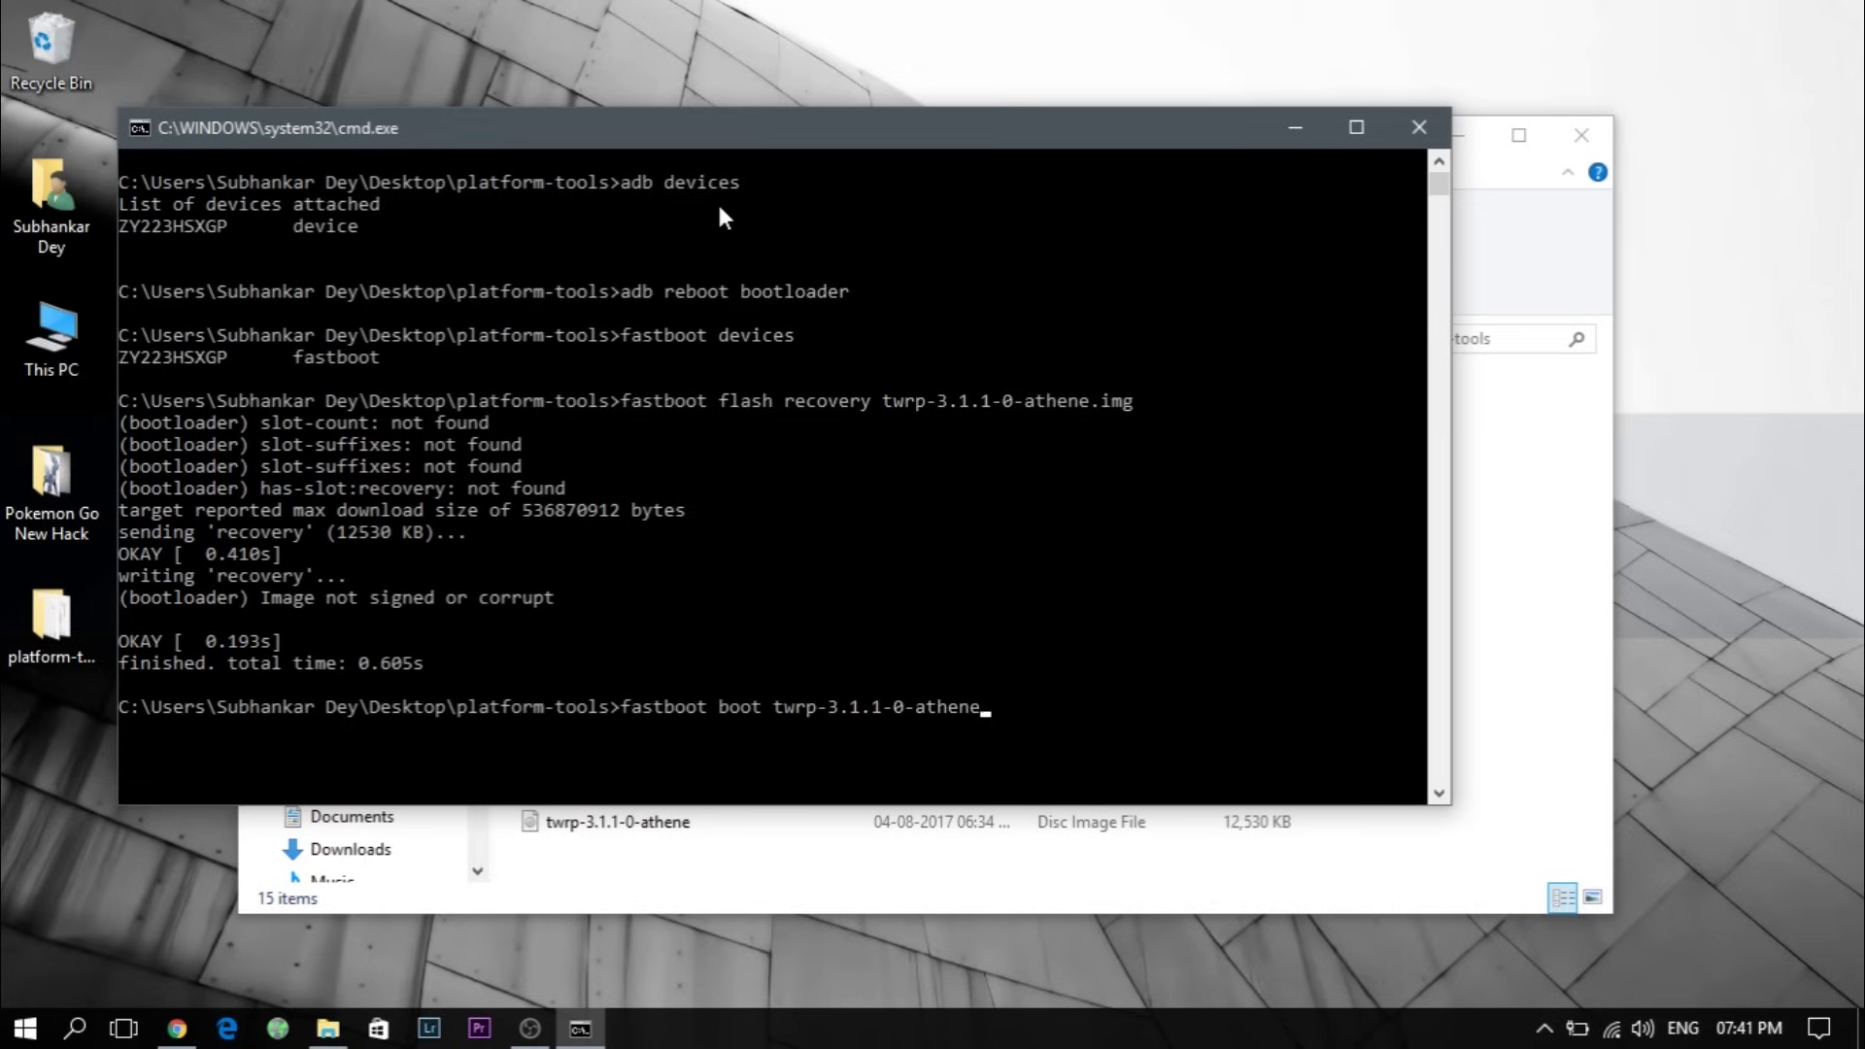
{"action": "type", "text": ".om"}
{"action": "key", "text": "BackSpace"}
{"action": "key", "text": "BackSpace"}
{"action": "key", "text": "Return"}
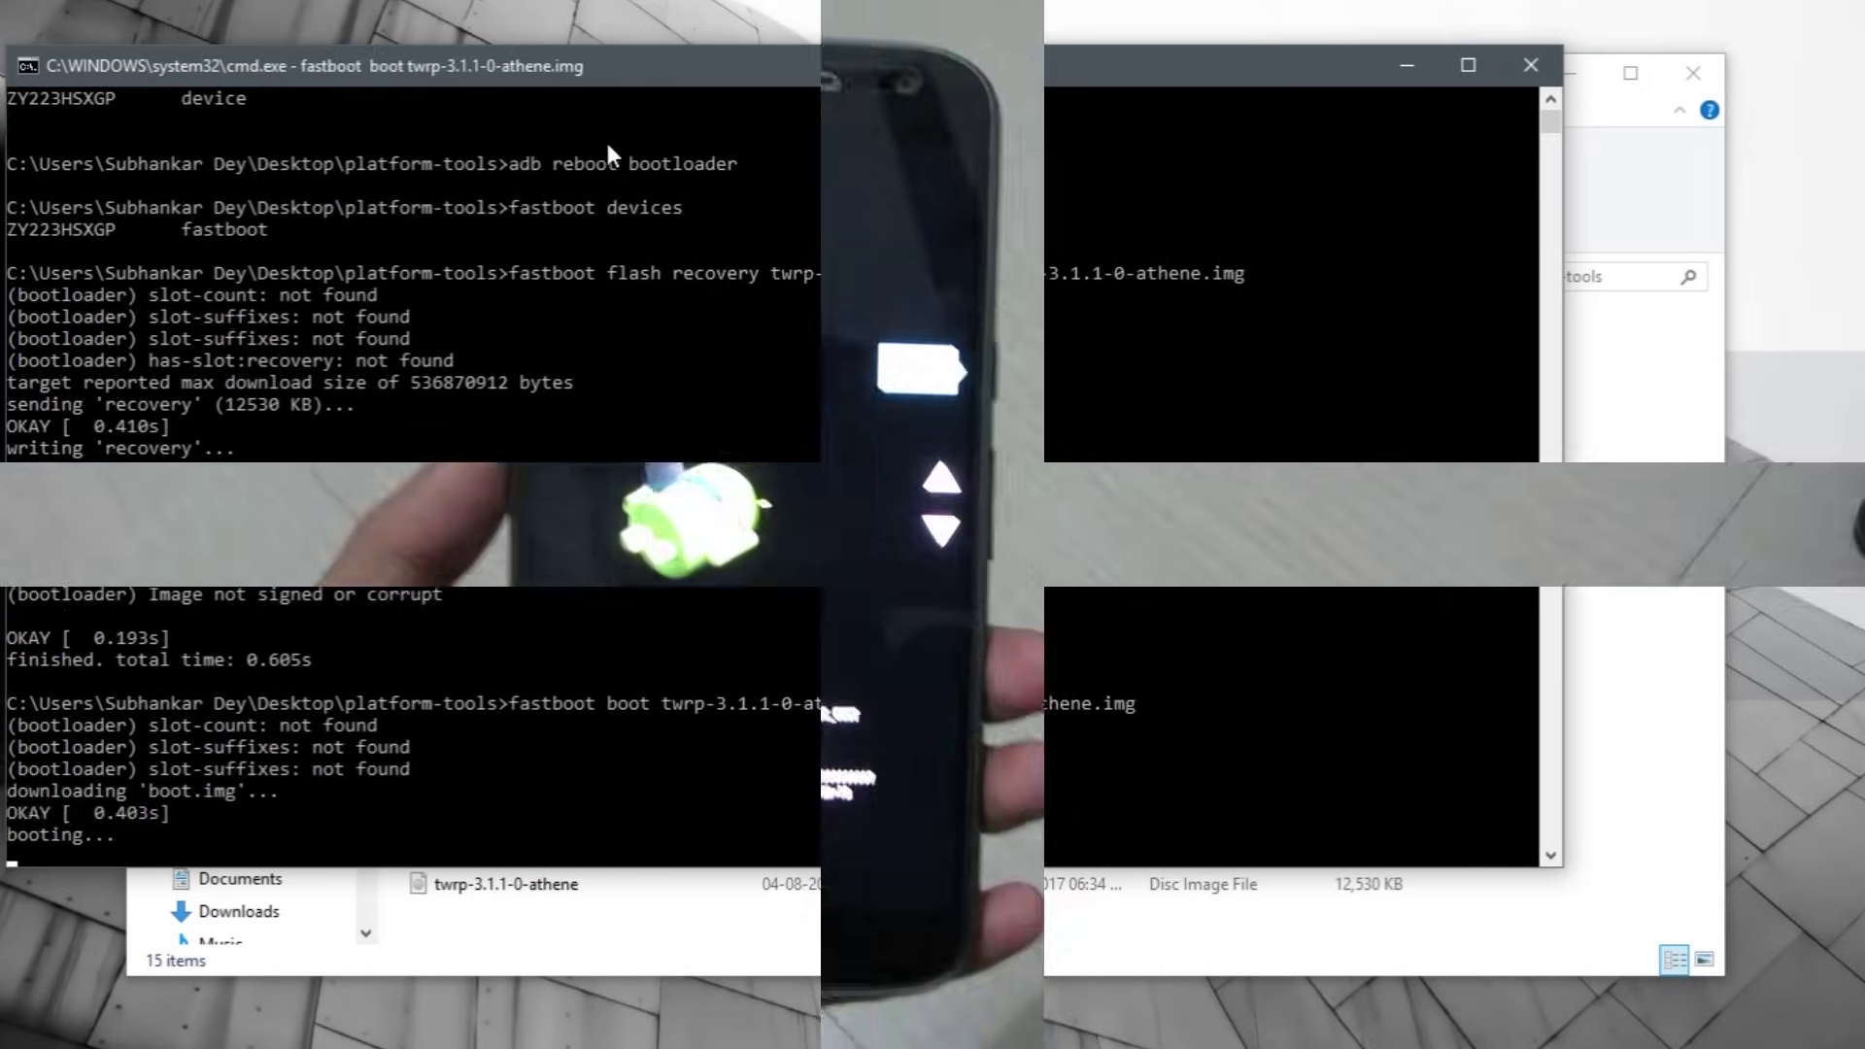